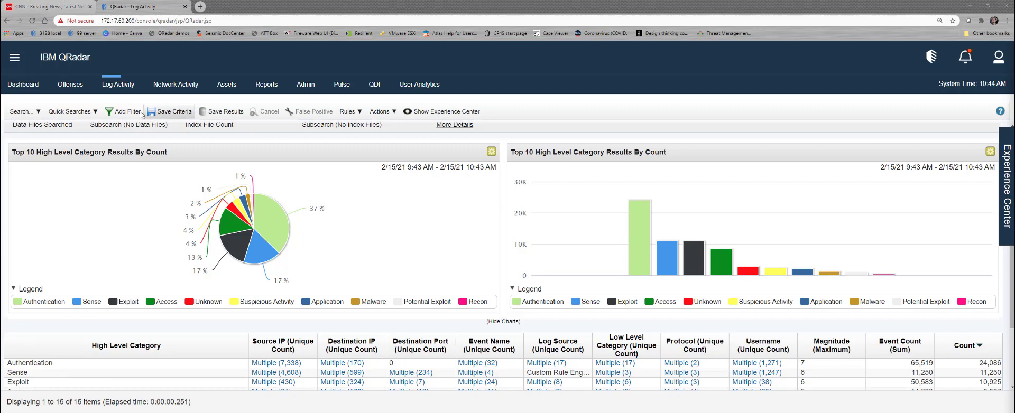
Open the print preview of the High Level Category event results and leave it without printing
{"action": "scroll", "coordinate": [400, 262], "scroll_direction": "up", "scroll_amount": 2}
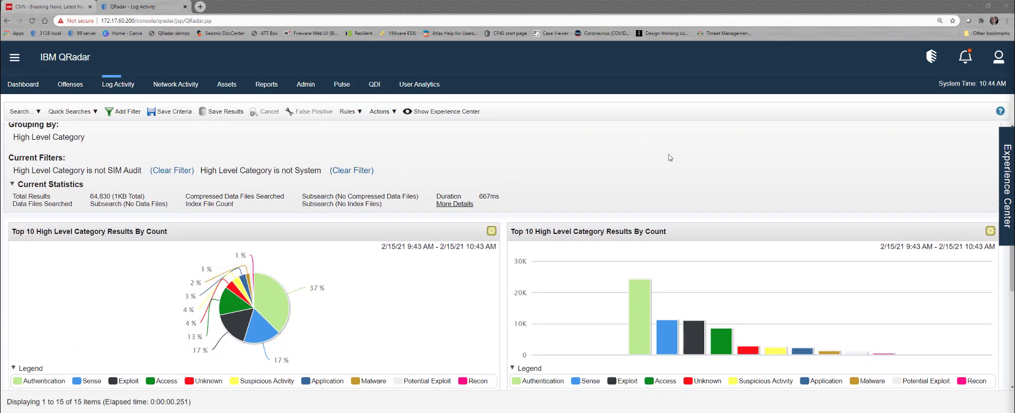
{"action": "scroll", "coordinate": [670, 158], "scroll_direction": "down", "scroll_amount": 3}
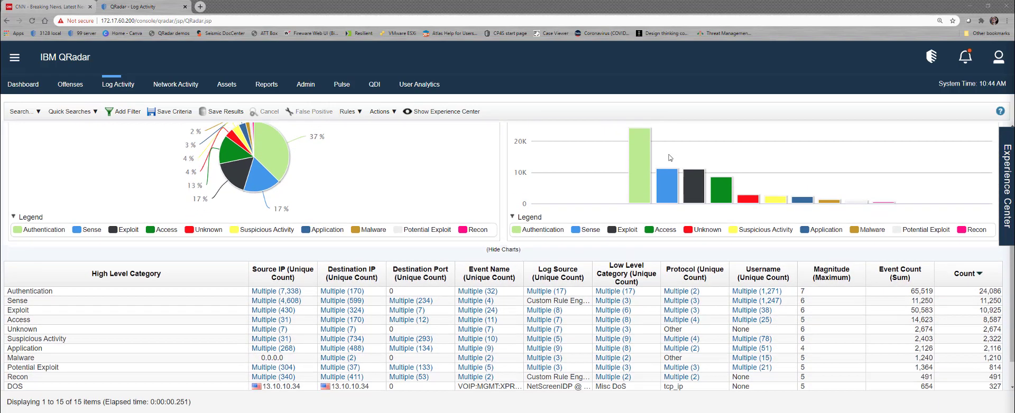
{"action": "scroll", "coordinate": [669, 158], "scroll_direction": "down", "scroll_amount": 2}
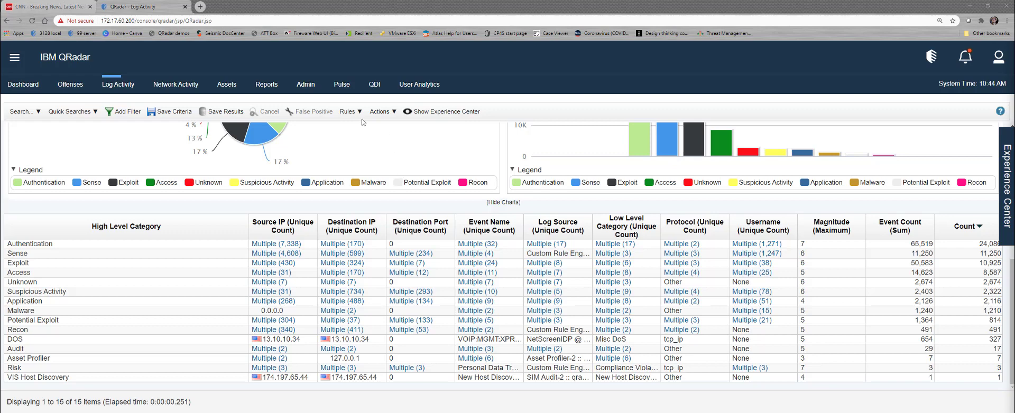
{"action": "left_click", "coordinate": [388, 114]}
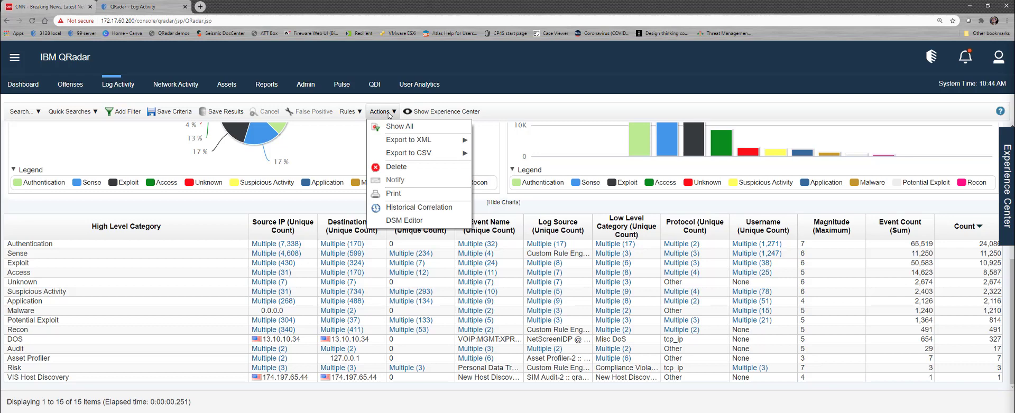
{"action": "mouse_move", "coordinate": [463, 153]}
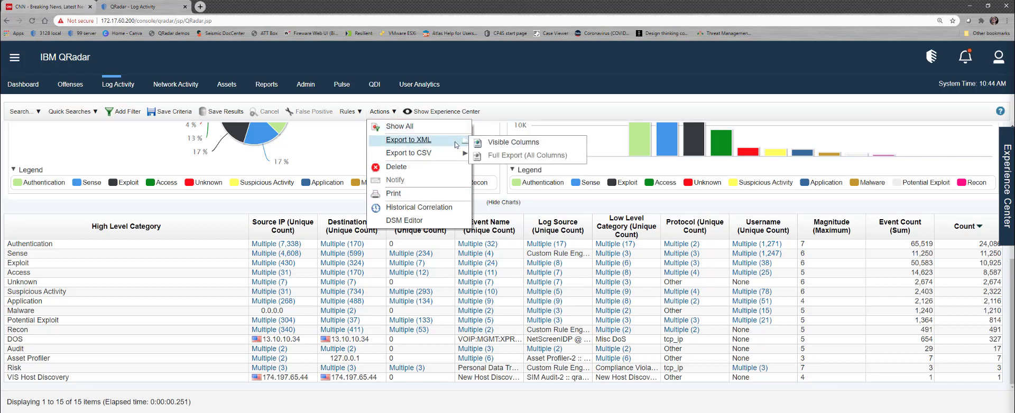
{"action": "left_click", "coordinate": [415, 195]}
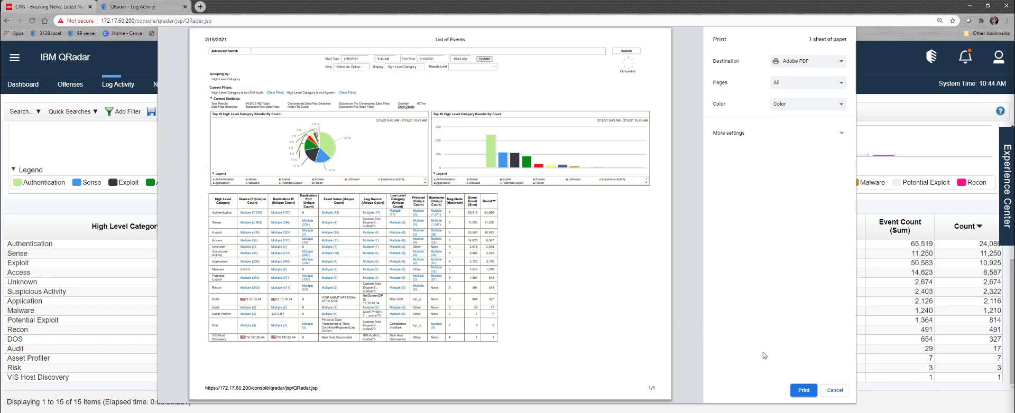
{"action": "left_click", "coordinate": [834, 391]}
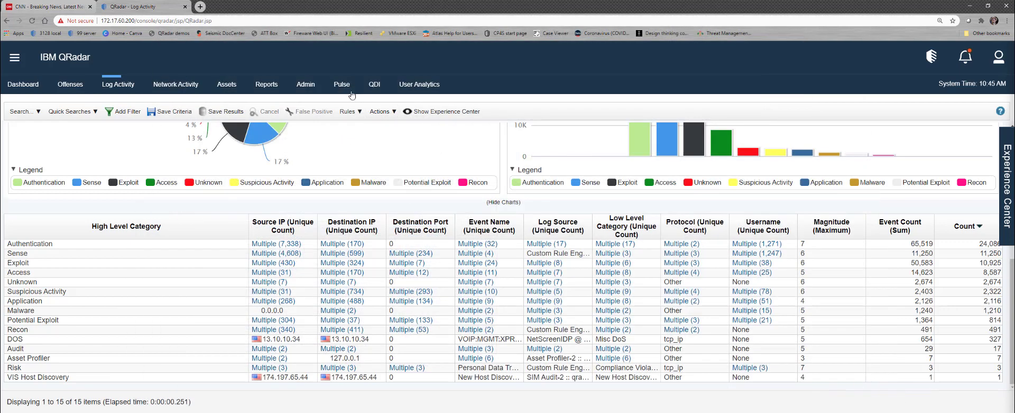
Export the visible columns of the High Level Category event results to CSV
{"action": "left_click", "coordinate": [392, 114]}
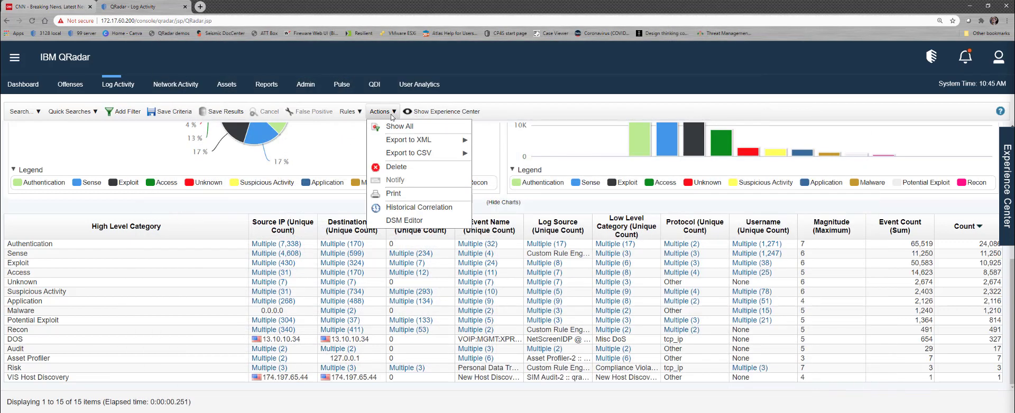
{"action": "mouse_move", "coordinate": [438, 157]}
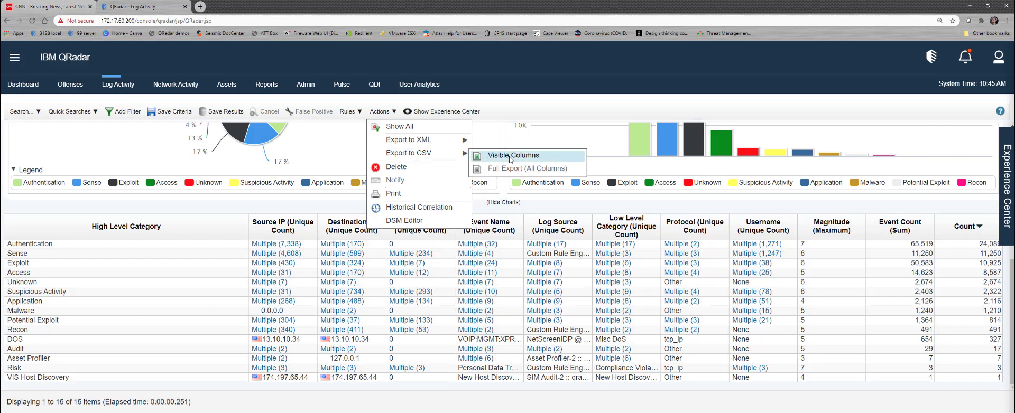
{"action": "left_click", "coordinate": [510, 157]}
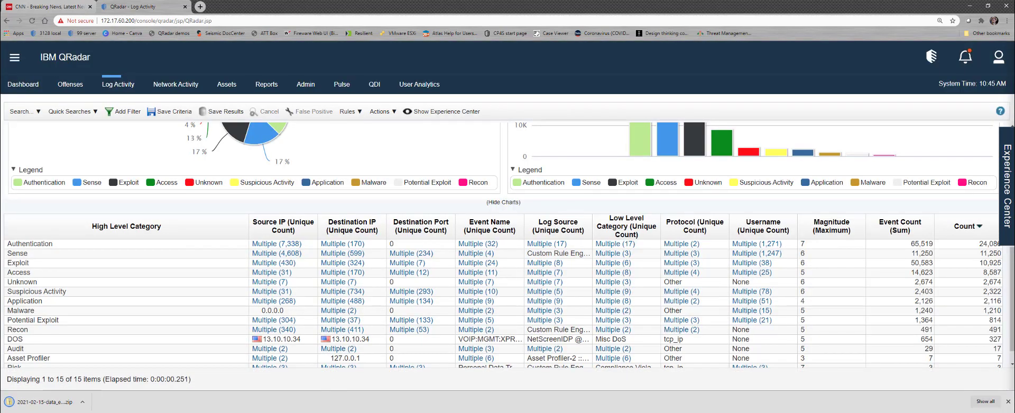
Open 2021-02-15-data_export.csv from the downloaded archive, fit column A to its contents, and close the file without saving
{"action": "left_click", "coordinate": [36, 404]}
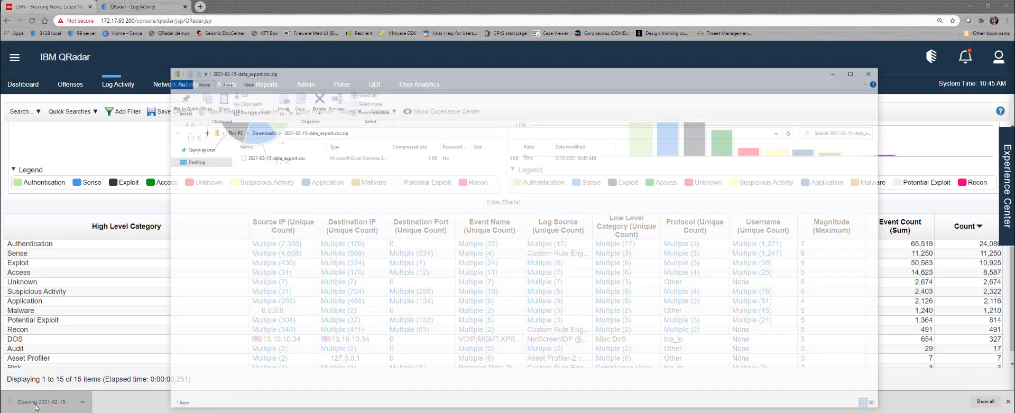
{"action": "double_click", "coordinate": [267, 157]}
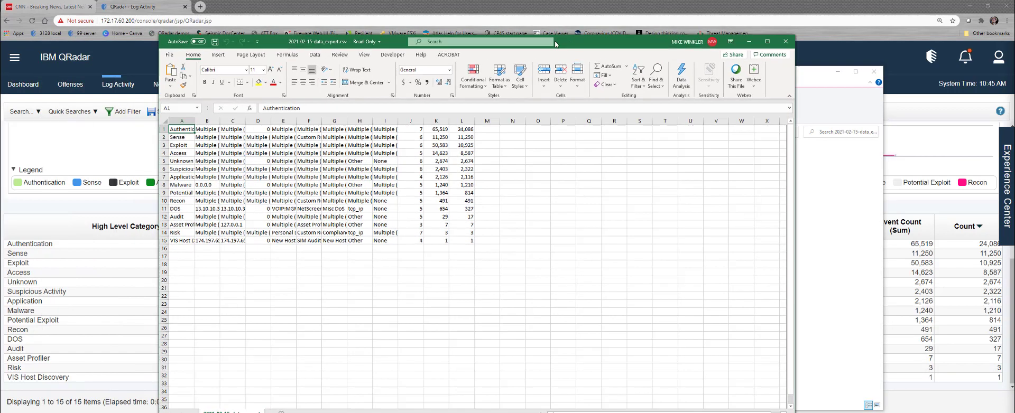
{"action": "left_click_drag", "start_coordinate": [555, 44], "coordinate": [559, 47]}
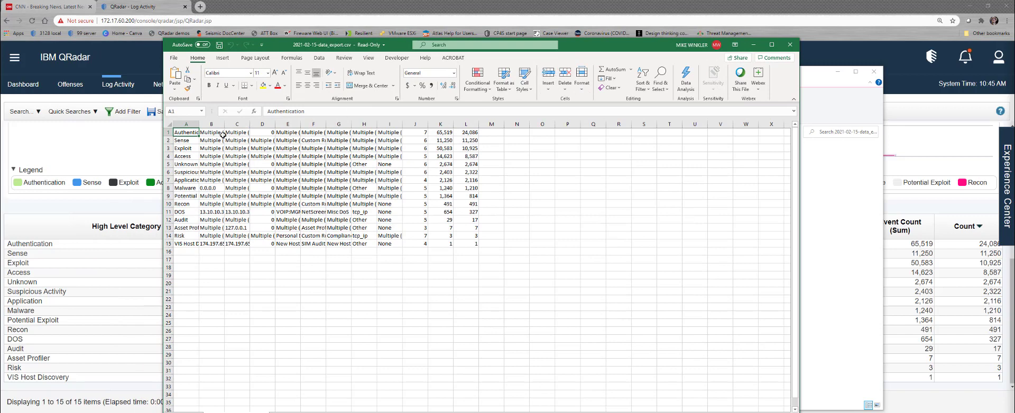
{"action": "double_click", "coordinate": [199, 123]}
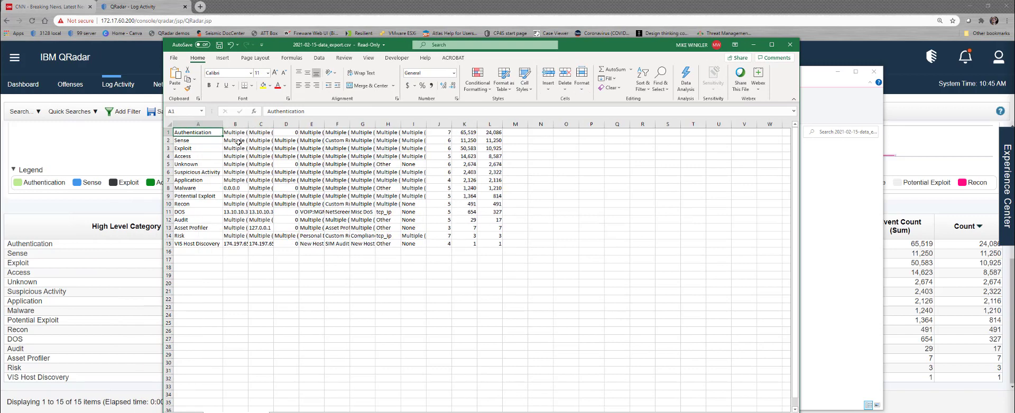
{"action": "left_click", "coordinate": [789, 45]}
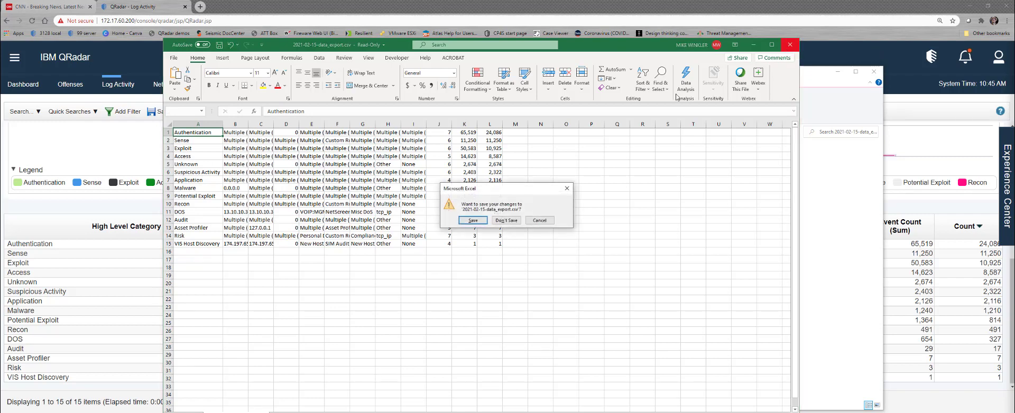
{"action": "key", "text": "n"}
{"action": "left_click", "coordinate": [873, 71]}
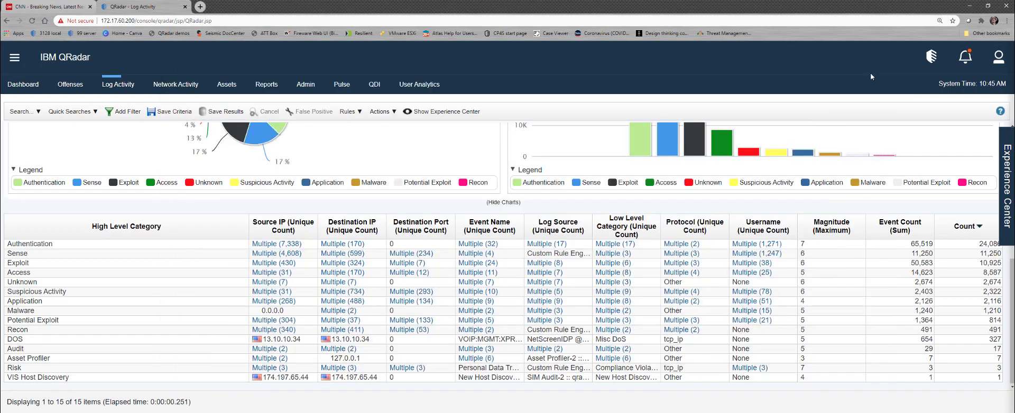
Save the search criteria as MW High level Categories, included in the quick searches, and pick its Last Hour entry from the quick searches
{"action": "scroll", "coordinate": [473, 238], "scroll_direction": "up", "scroll_amount": 2}
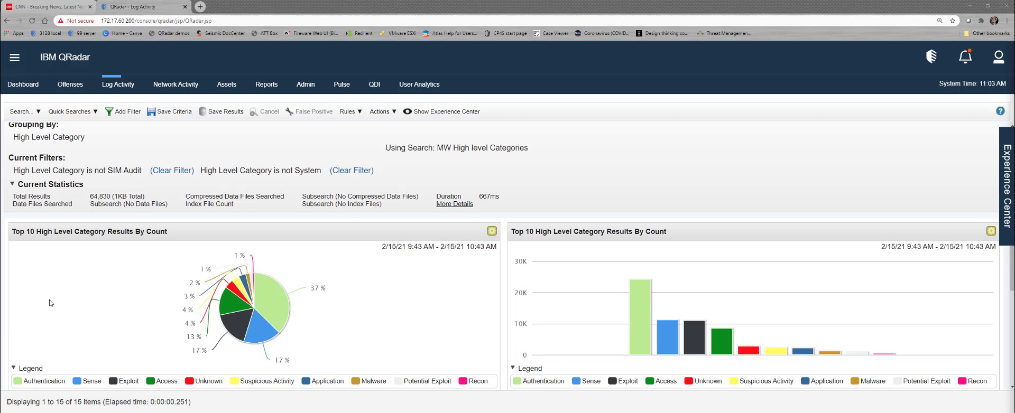
{"action": "left_click", "coordinate": [174, 113]}
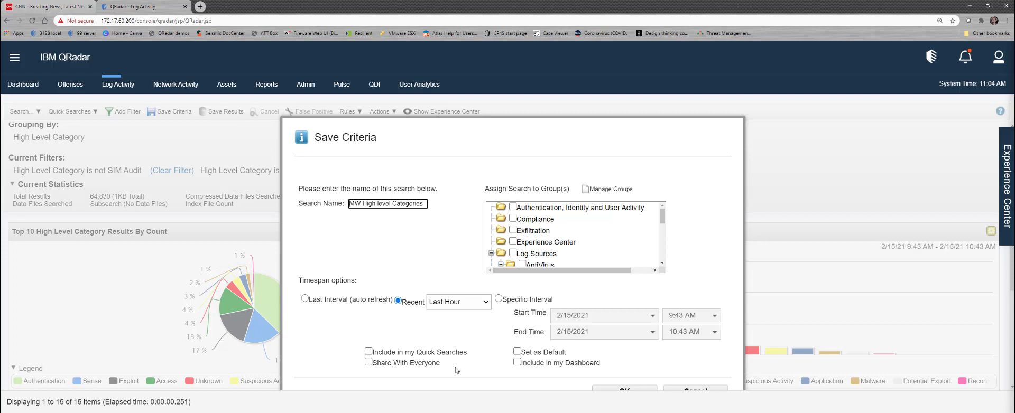
{"action": "left_click", "coordinate": [369, 352]}
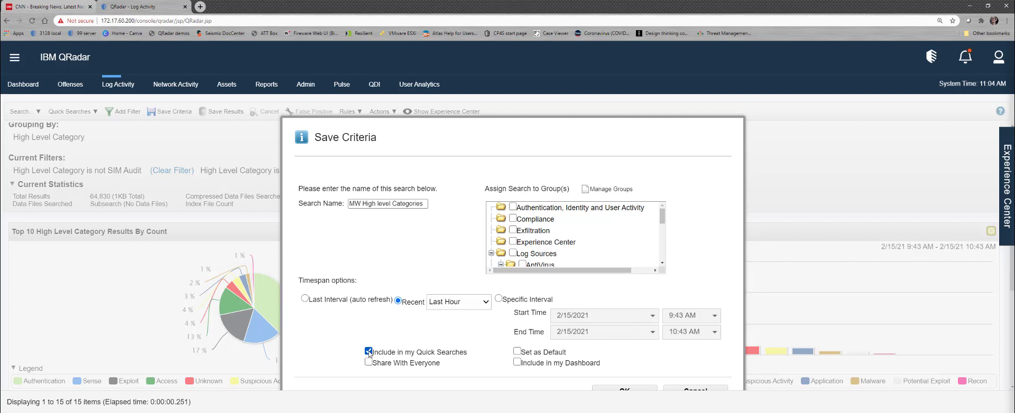
{"action": "left_click", "coordinate": [606, 392]}
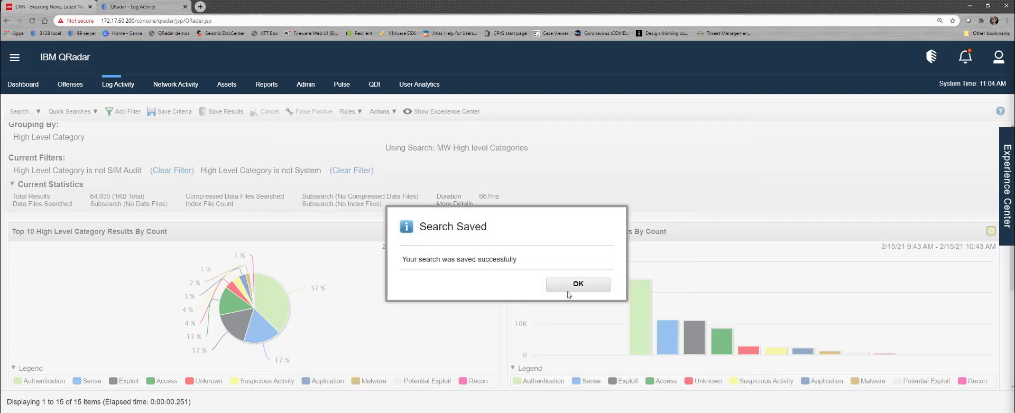
{"action": "left_click", "coordinate": [569, 294]}
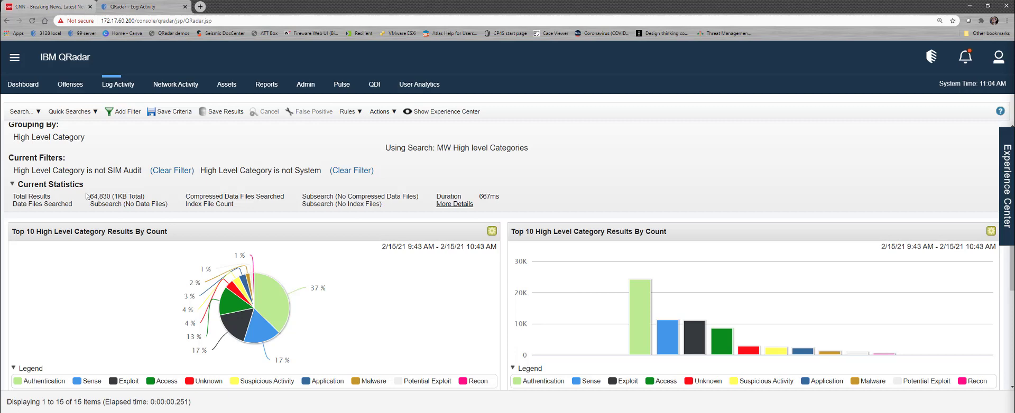
{"action": "left_click", "coordinate": [80, 116]}
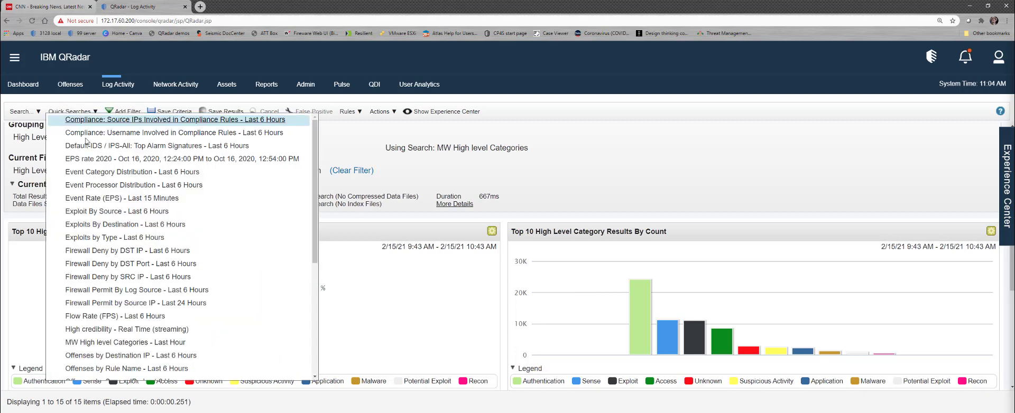
{"action": "left_click", "coordinate": [120, 343]}
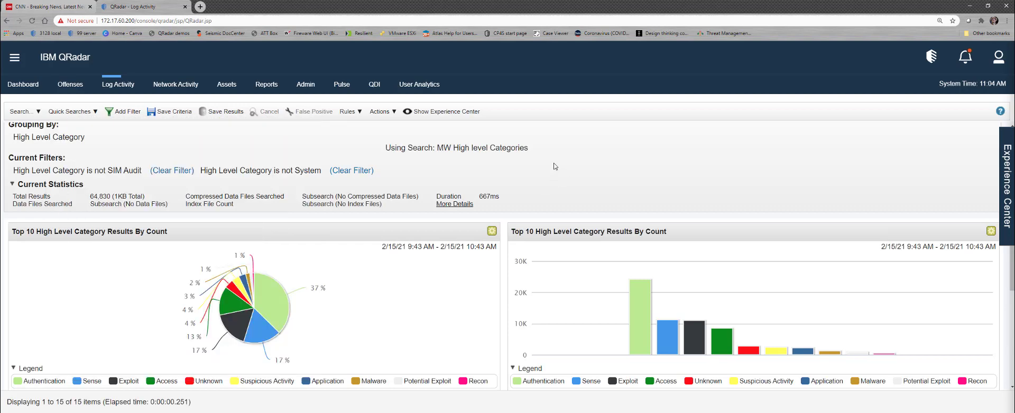
Go to the reports, and examine the IBM QRadar Content Extension for Fortinet FortiAnalyzer on the App Exchange
{"action": "left_click", "coordinate": [267, 85]}
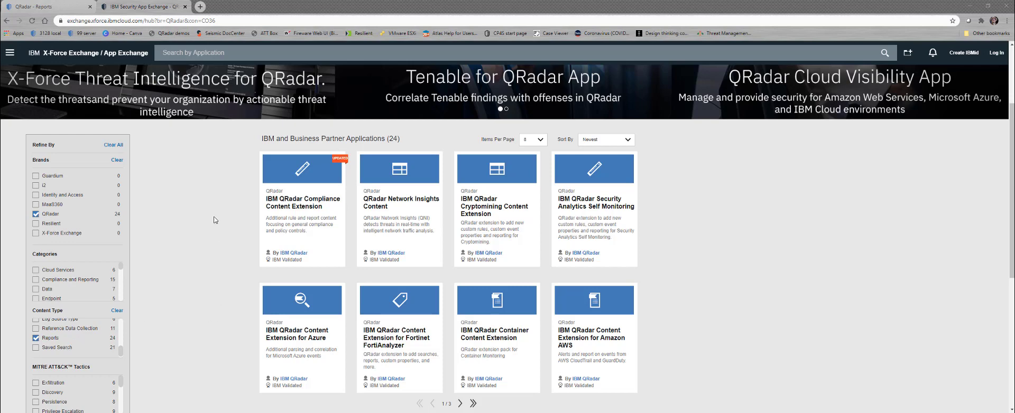
{"action": "scroll", "coordinate": [649, 274], "scroll_direction": "down", "scroll_amount": 1}
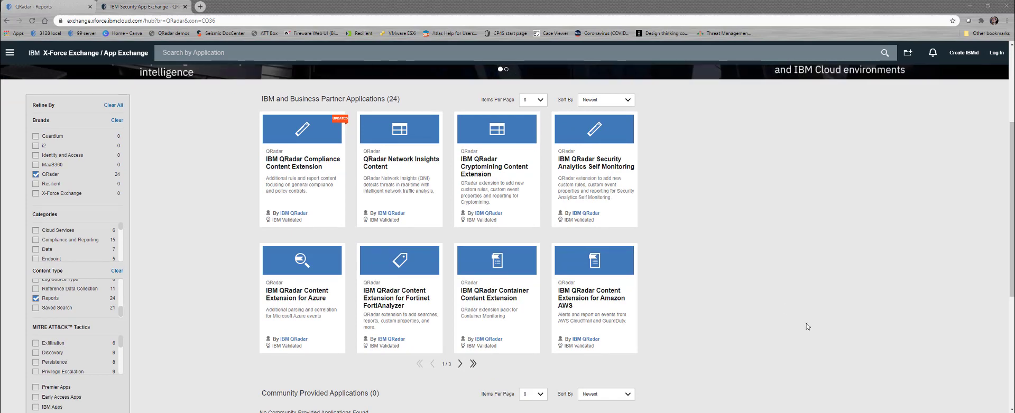
{"action": "left_click", "coordinate": [398, 317]}
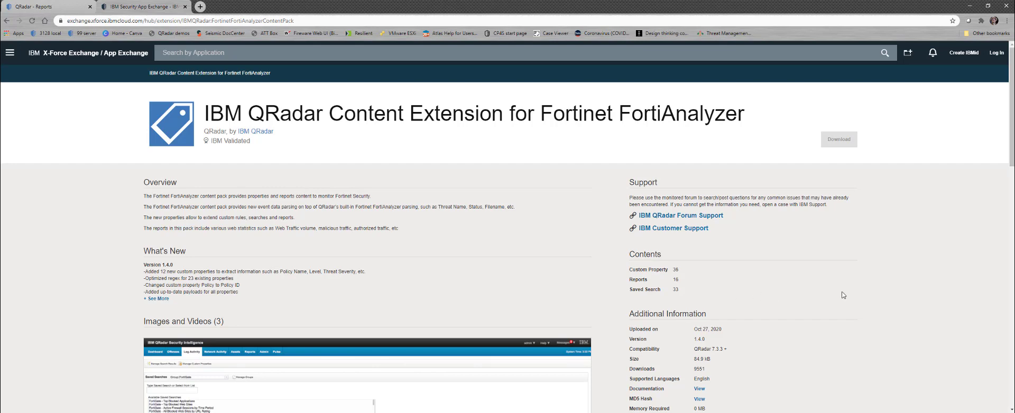
{"action": "scroll", "coordinate": [842, 295], "scroll_direction": "down", "scroll_amount": 4}
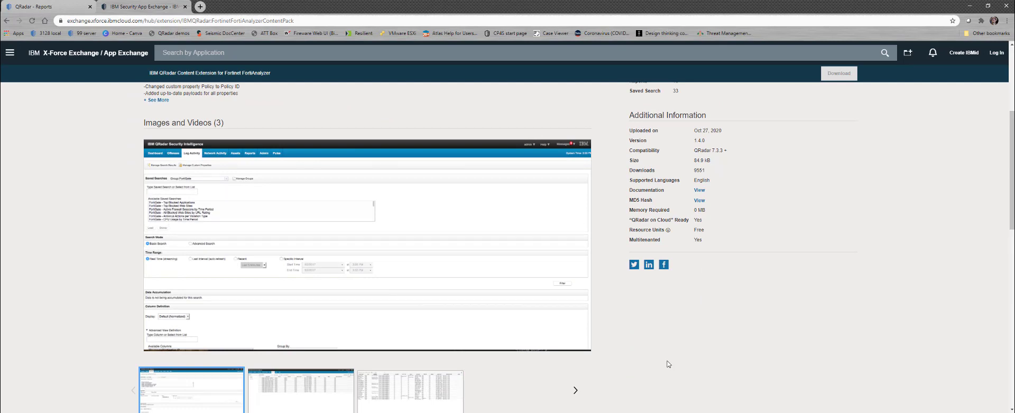
{"action": "scroll", "coordinate": [669, 365], "scroll_direction": "up", "scroll_amount": 3}
{"action": "scroll", "coordinate": [668, 365], "scroll_direction": "up", "scroll_amount": 1}
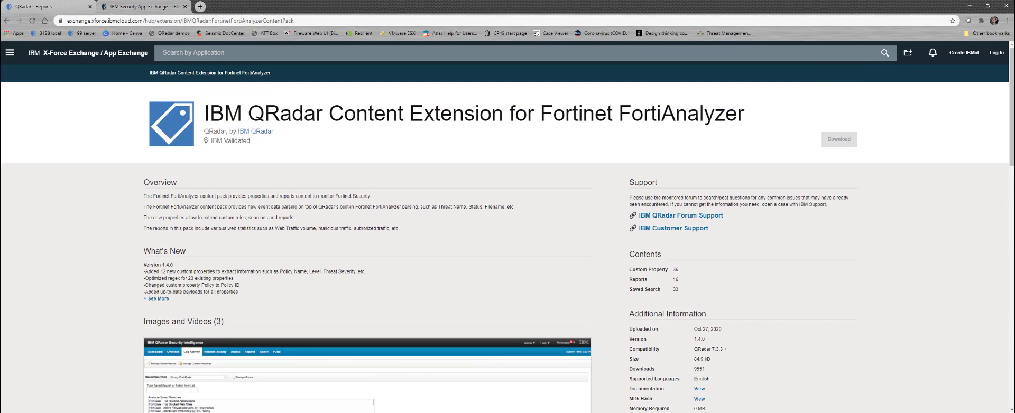
Return to the QRadar reports and create a new report generated manually, with a landscape layout holding a single chart
{"action": "left_click", "coordinate": [61, 9]}
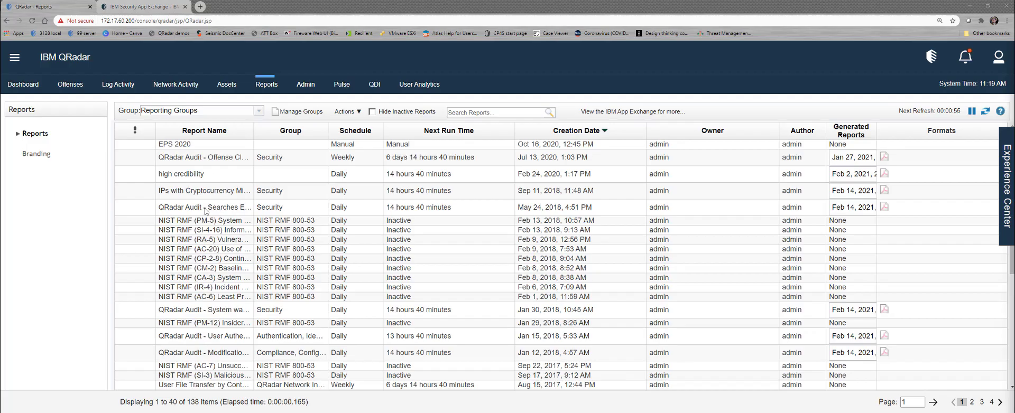
{"action": "left_click", "coordinate": [337, 114]}
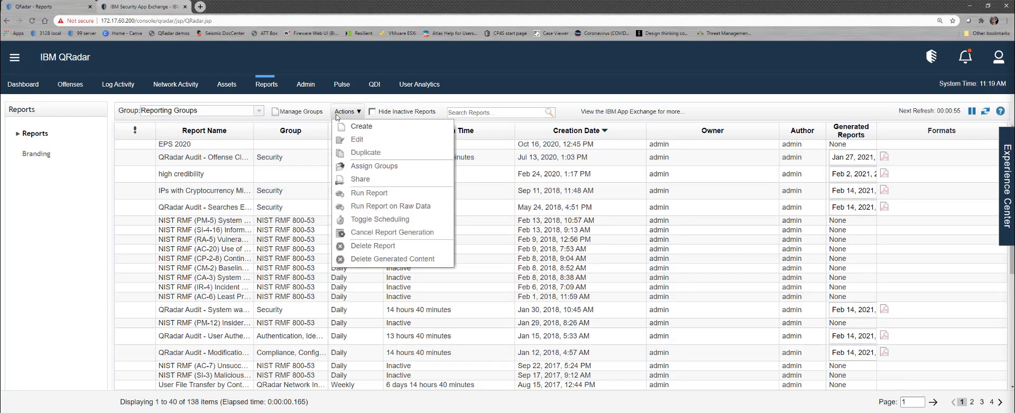
{"action": "left_click", "coordinate": [351, 128]}
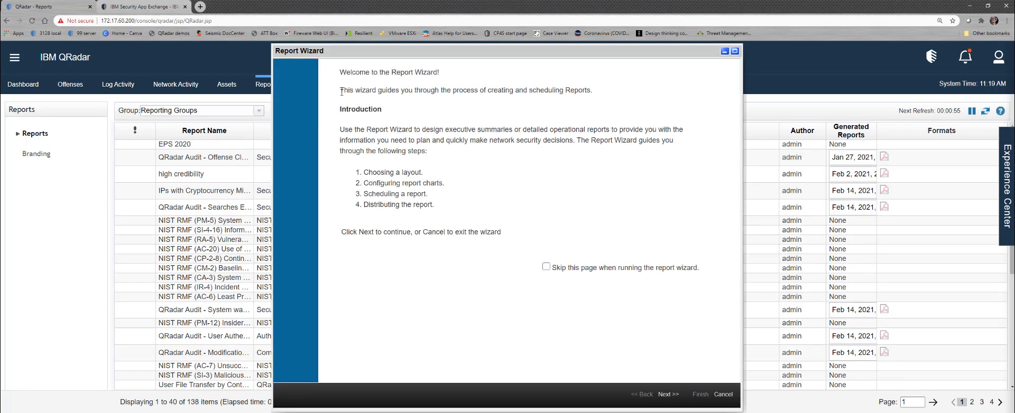
{"action": "left_click", "coordinate": [668, 395]}
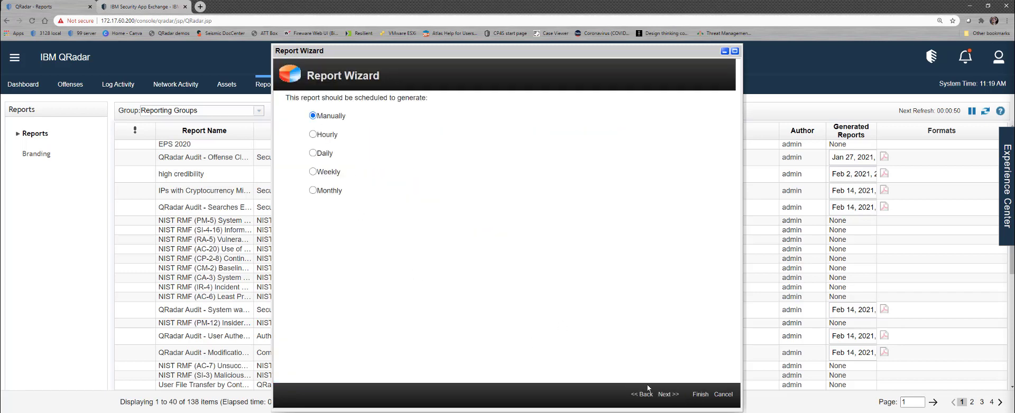
{"action": "left_click", "coordinate": [673, 395]}
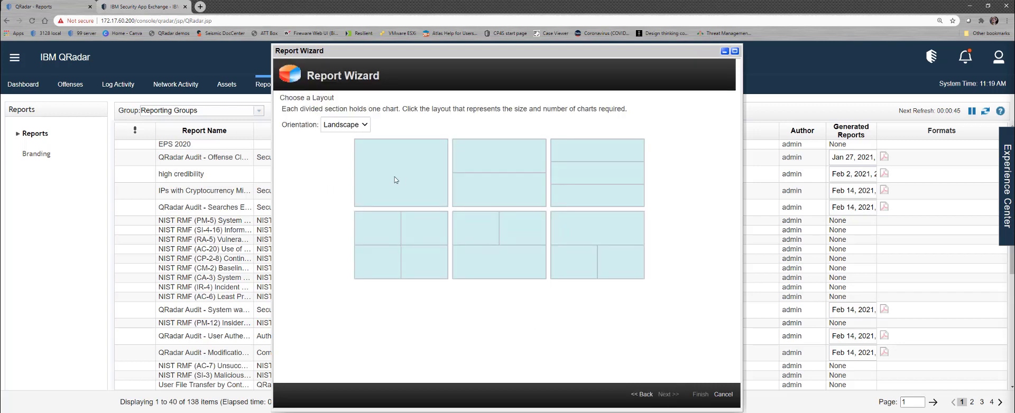
{"action": "left_click", "coordinate": [396, 180]}
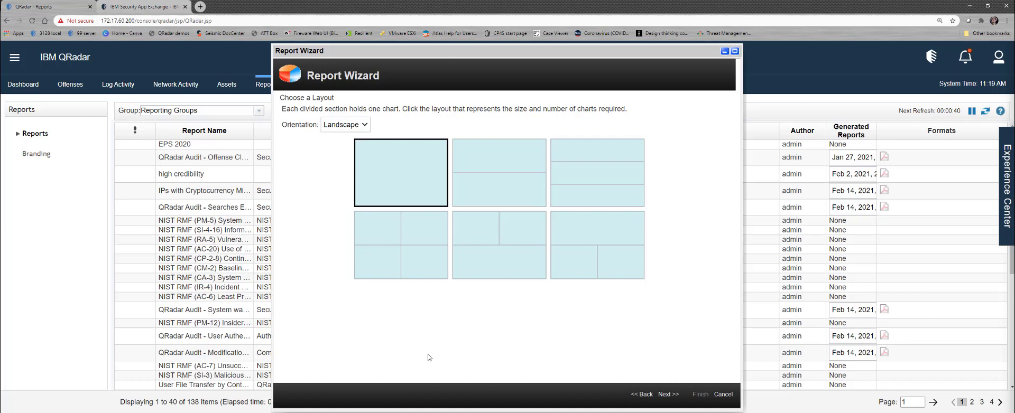
{"action": "left_click", "coordinate": [667, 395]}
Title the report with the author's surname followed by -1, choose the Events/Logs chart type, and open the chart's definition
{"action": "left_click", "coordinate": [443, 150]}
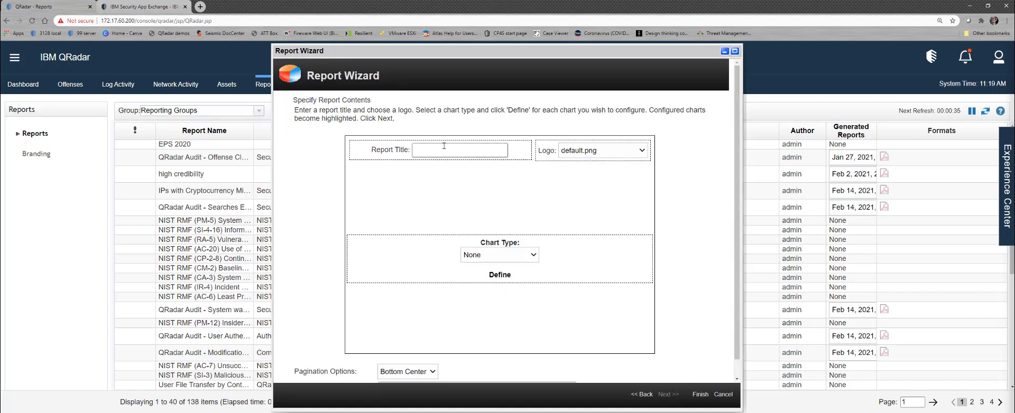
{"action": "left_click", "coordinate": [436, 168]}
{"action": "left_click", "coordinate": [498, 260]}
{"action": "left_click", "coordinate": [483, 293]}
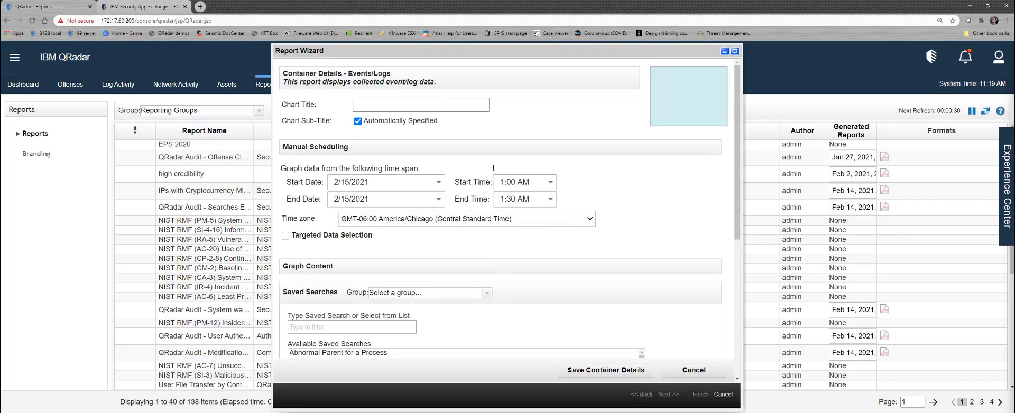
Title the chart with the author's surname followed by -1, and set its time span from 10:00 AM to 12:00 PM
{"action": "left_click", "coordinate": [370, 105]}
{"action": "left_click", "coordinate": [372, 122]}
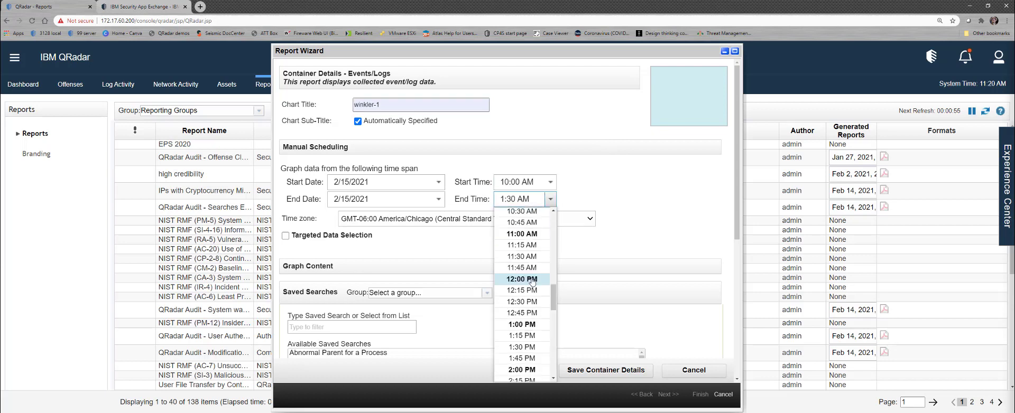
{"action": "left_click", "coordinate": [532, 282]}
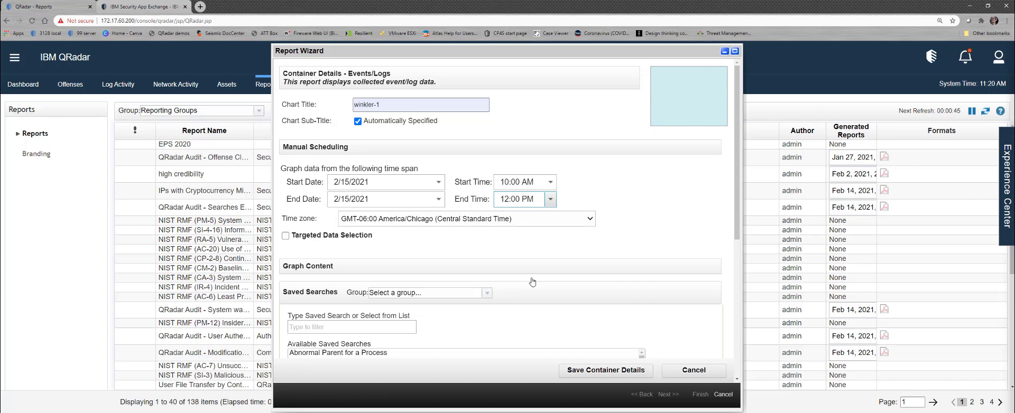
Filter the chart's saved searches by mw, select MW High level Categories as the data source, and save the container details
{"action": "scroll", "coordinate": [532, 282], "scroll_direction": "down", "scroll_amount": 1}
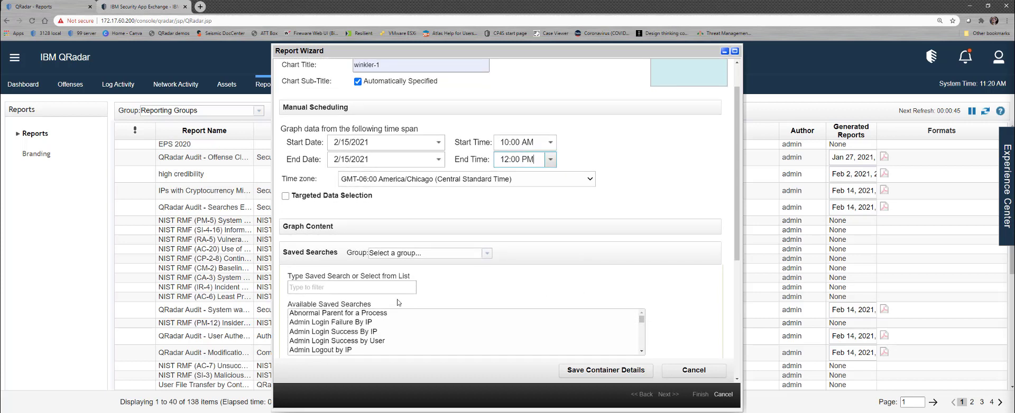
{"action": "left_click", "coordinate": [368, 286]}
{"action": "type", "text": "mw"}
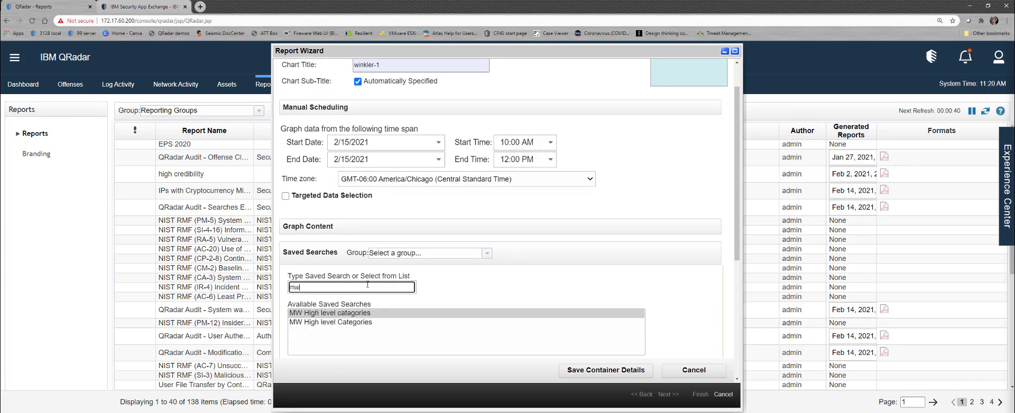
{"action": "left_click", "coordinate": [336, 322]}
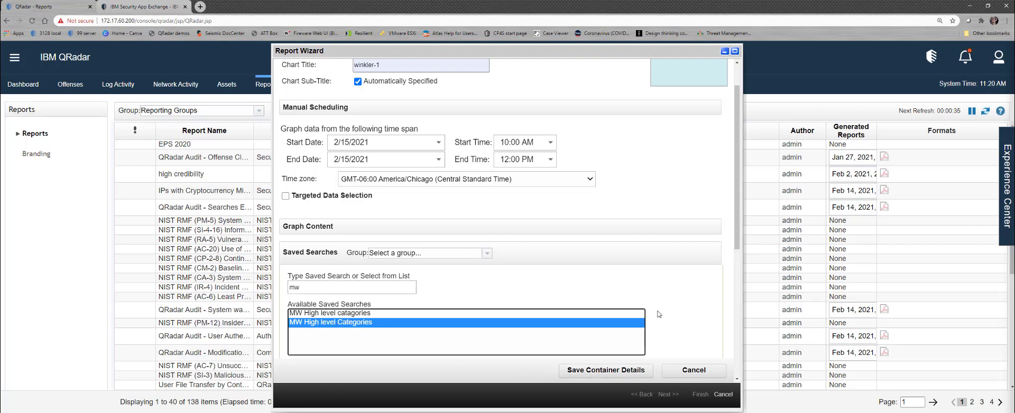
{"action": "scroll", "coordinate": [659, 314], "scroll_direction": "down", "scroll_amount": 2}
{"action": "scroll", "coordinate": [659, 314], "scroll_direction": "down", "scroll_amount": 1}
{"action": "left_click", "coordinate": [613, 371]}
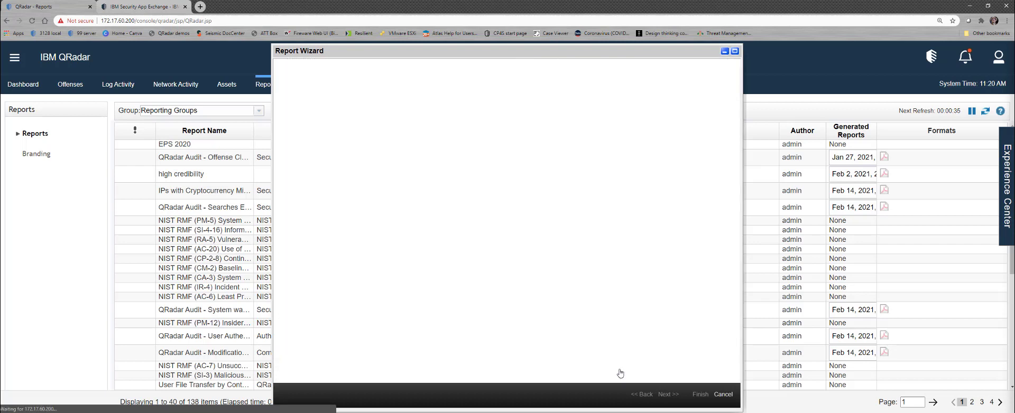
Reopen the chart's definition, limit Events/Logs to the top 30, save the container details, and check the report's logo options
{"action": "left_click", "coordinate": [493, 277]}
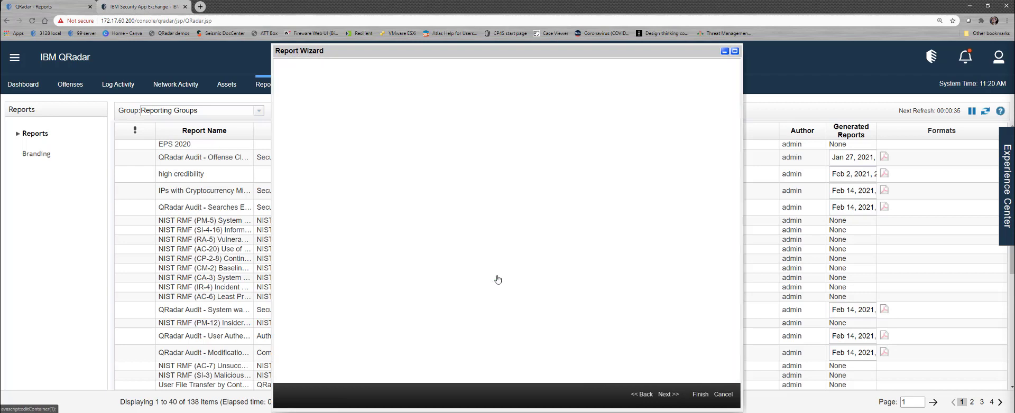
{"action": "scroll", "coordinate": [571, 275], "scroll_direction": "down", "scroll_amount": 7}
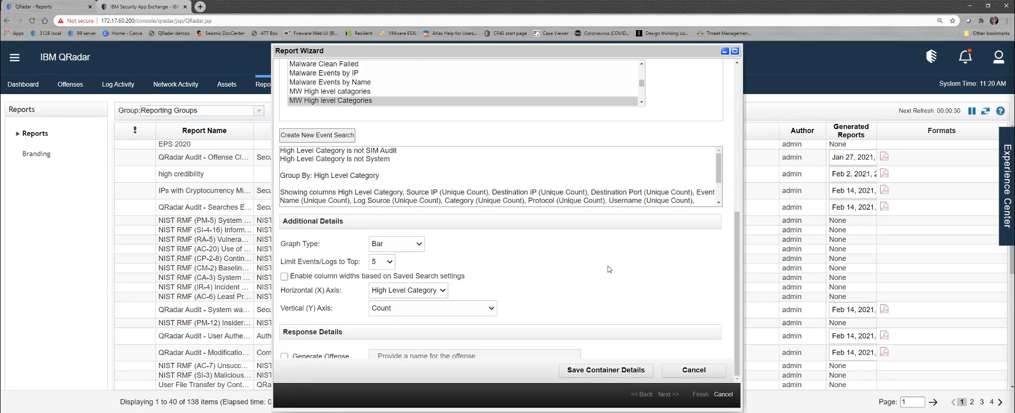
{"action": "left_click", "coordinate": [392, 263]}
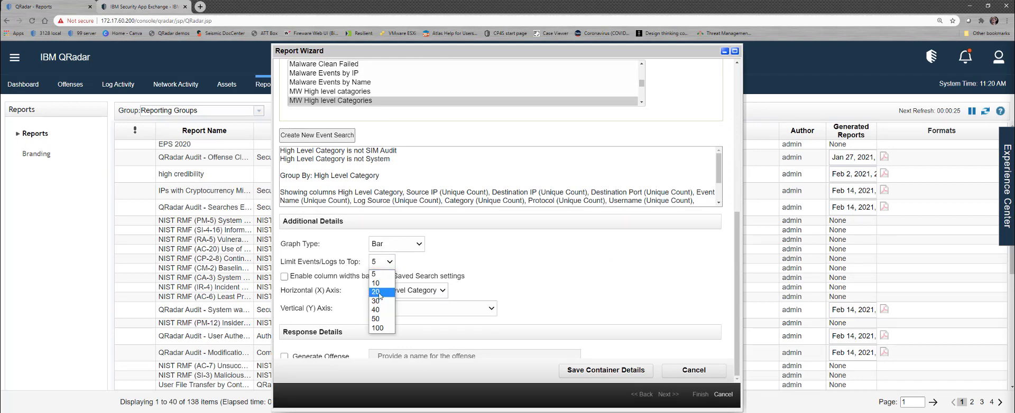
{"action": "left_click", "coordinate": [381, 305]}
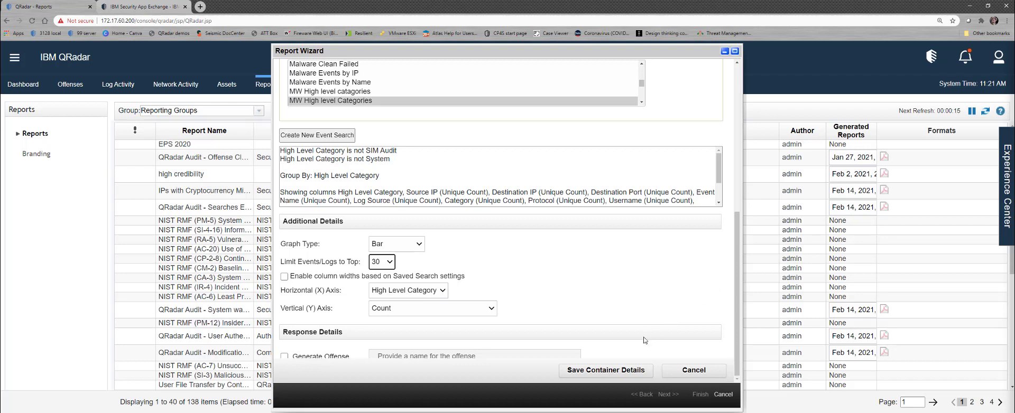
{"action": "left_click", "coordinate": [634, 371]}
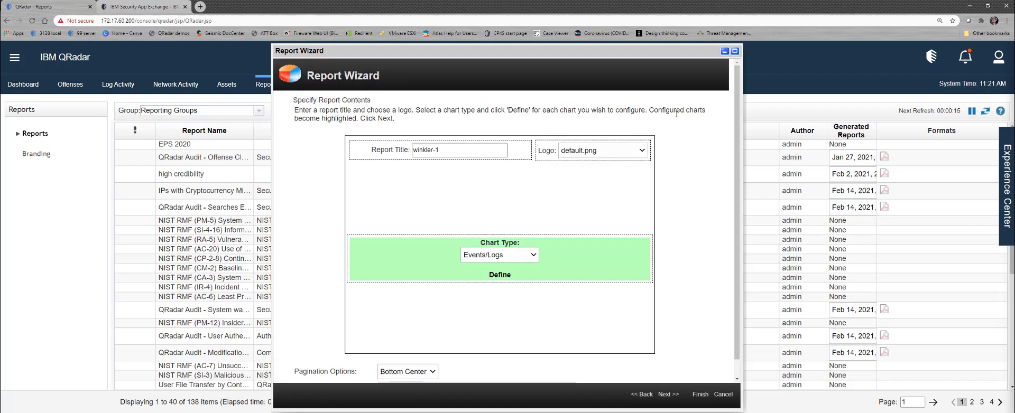
{"action": "left_click", "coordinate": [643, 152]}
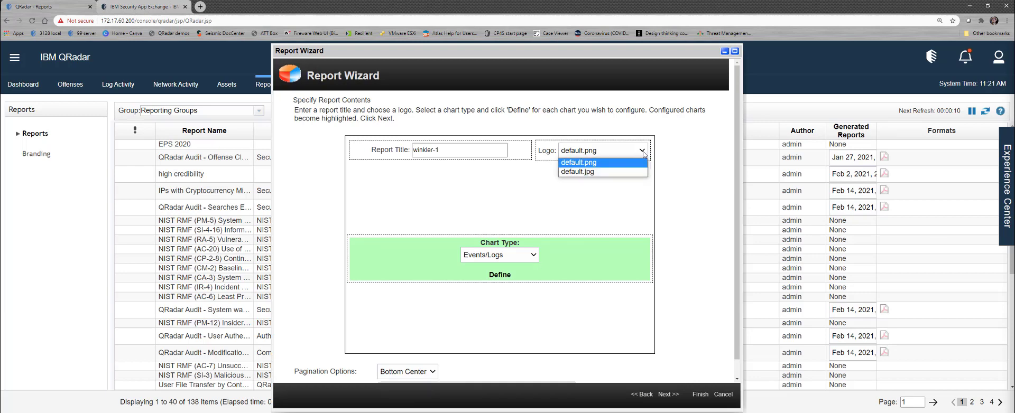
{"action": "left_click", "coordinate": [695, 157]}
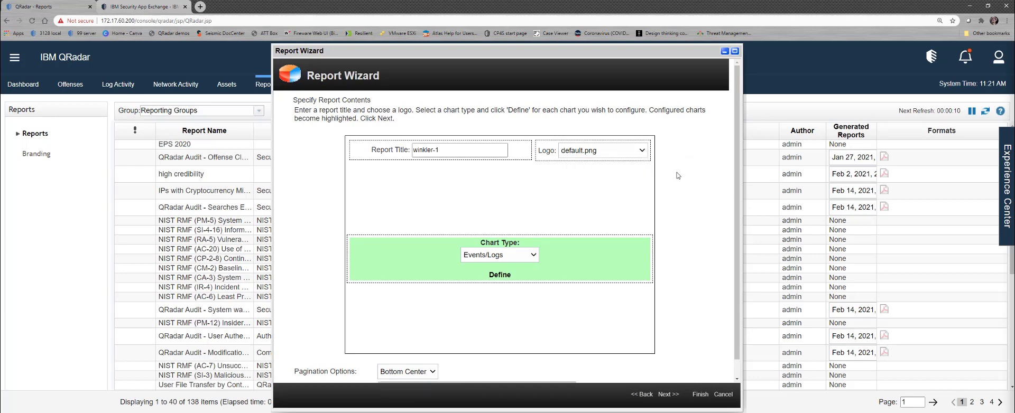
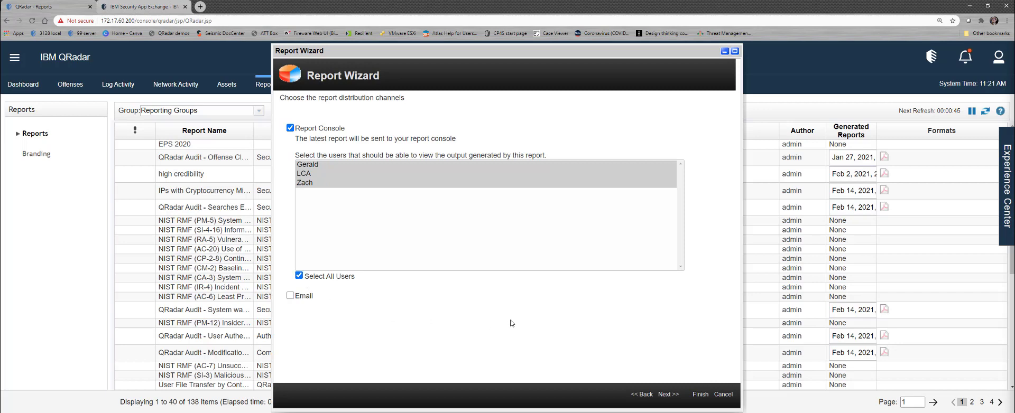
Accept the report distribution channels, add the report to the Usage Monitoring group, and finish the wizard
{"action": "left_click", "coordinate": [668, 394]}
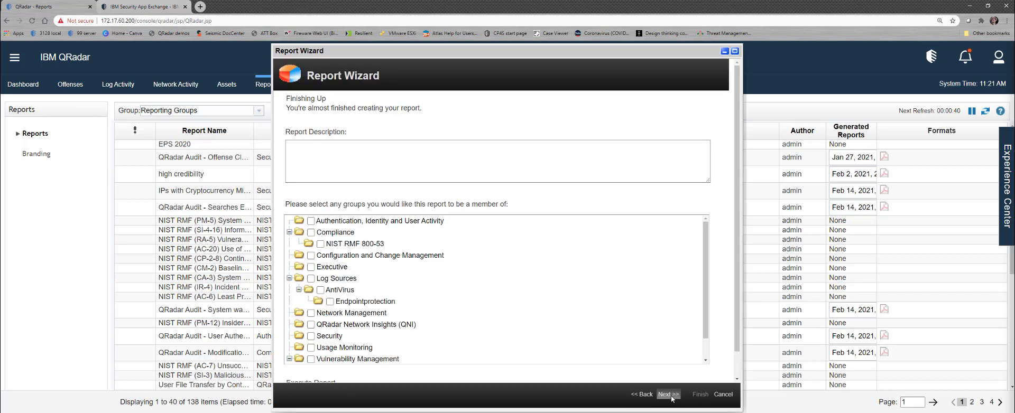
{"action": "left_click", "coordinate": [311, 348]}
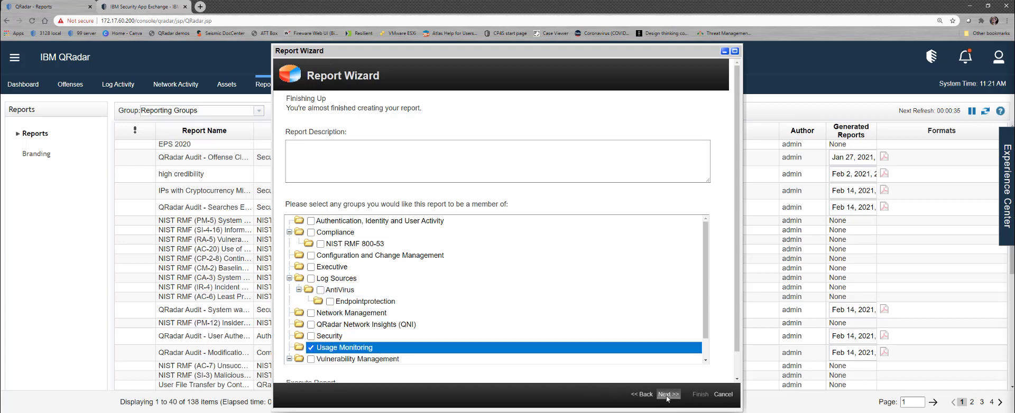
{"action": "scroll", "coordinate": [672, 354], "scroll_direction": "down", "scroll_amount": 2}
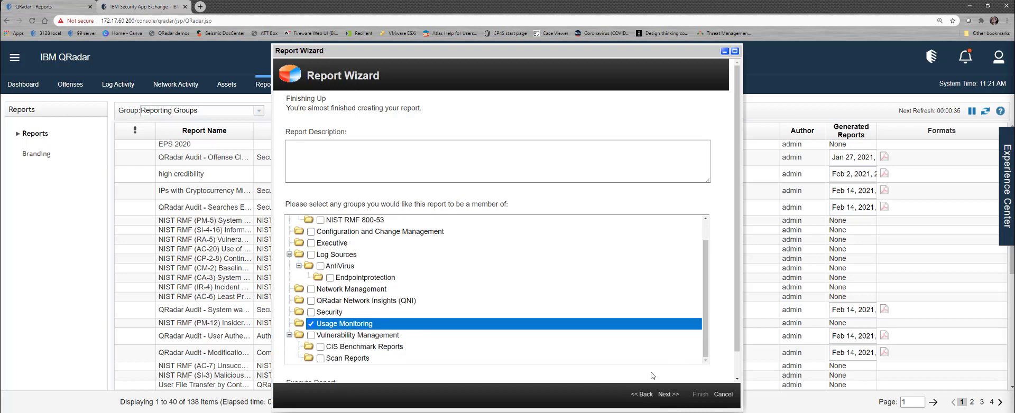
{"action": "left_click", "coordinate": [668, 394]}
{"action": "left_click", "coordinate": [704, 395]}
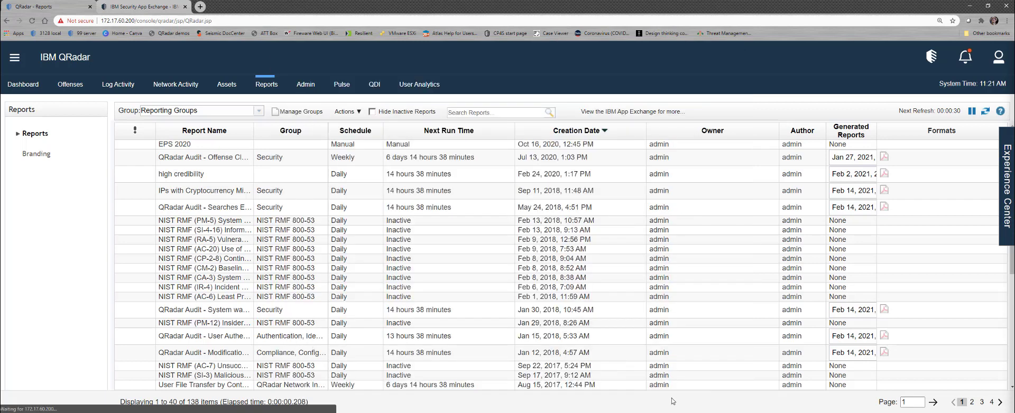
Find the new report by searching the reports for the author's surname, and run it
{"action": "left_click", "coordinate": [465, 113]}
{"action": "type", "text": "winkler"}
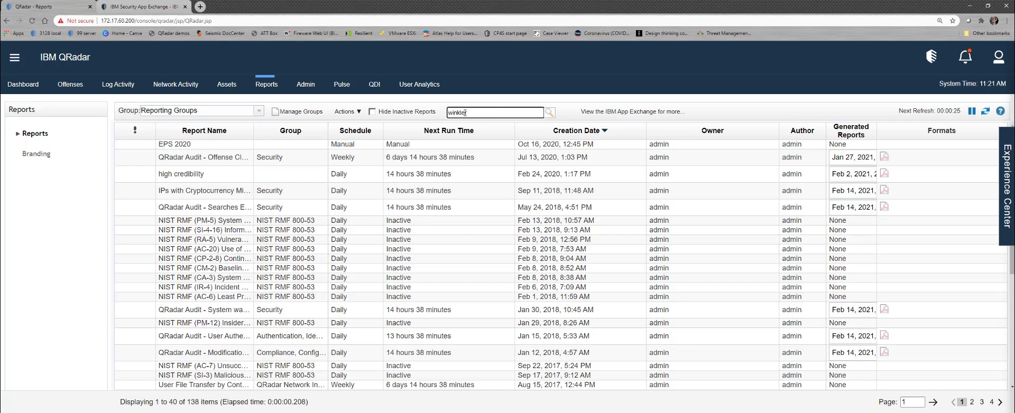
{"action": "key", "text": "Return"}
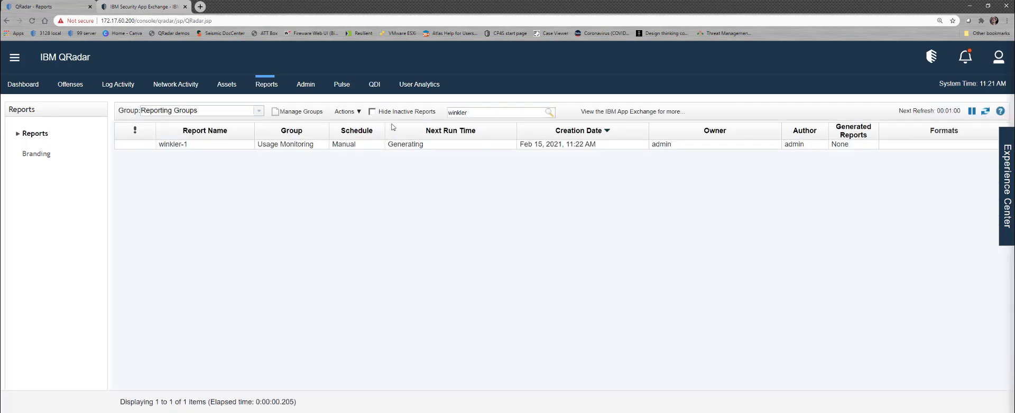
{"action": "left_click", "coordinate": [200, 146]}
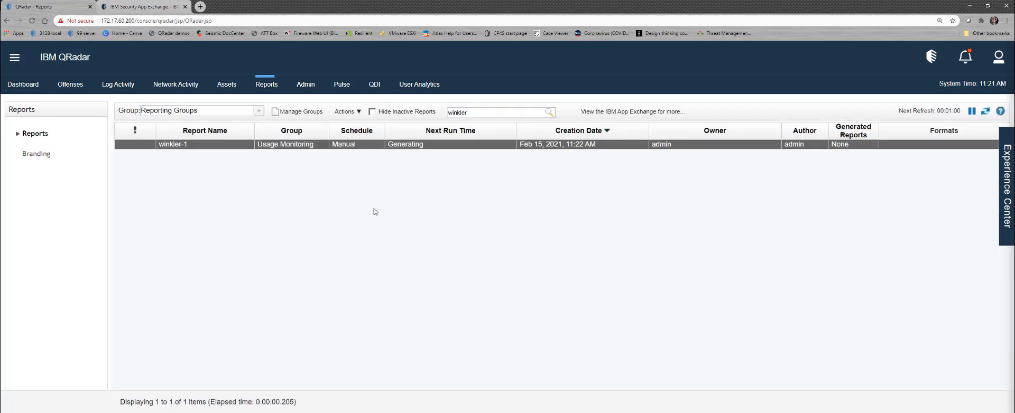
{"action": "left_click", "coordinate": [359, 112]}
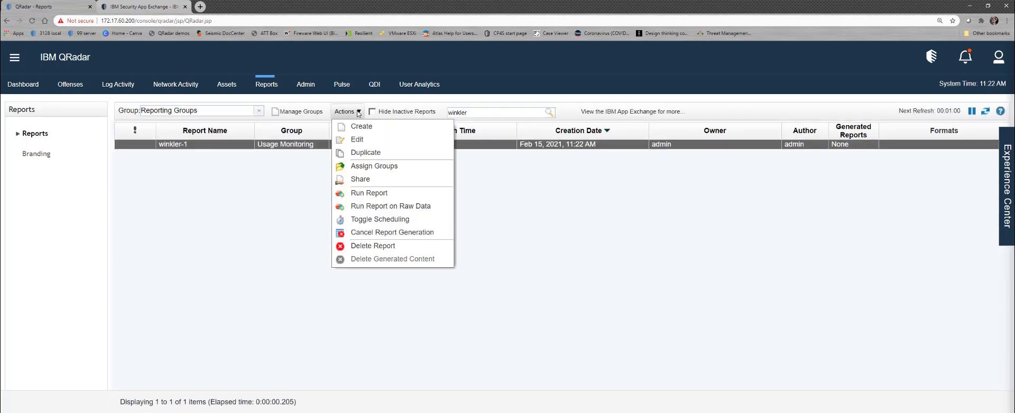
{"action": "left_click", "coordinate": [368, 193]}
{"action": "left_click", "coordinate": [575, 73]}
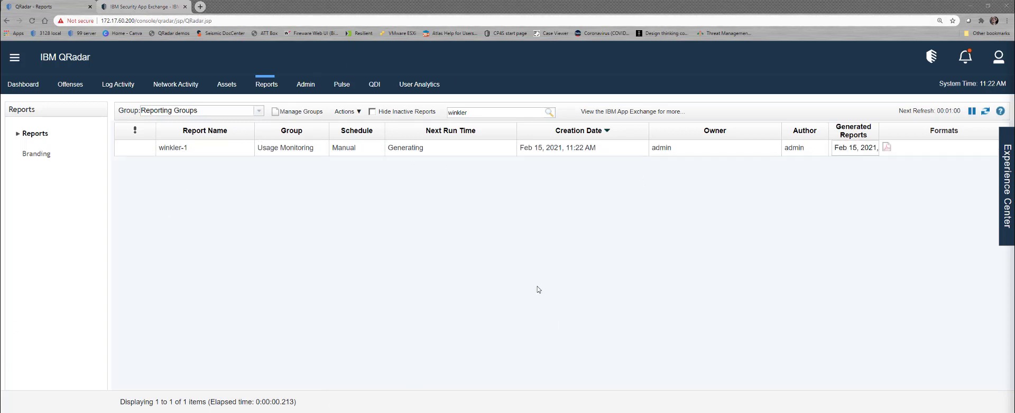
View the generated report as a PDF, and close both the PDF and the App Exchange page
{"action": "left_click", "coordinate": [887, 149]}
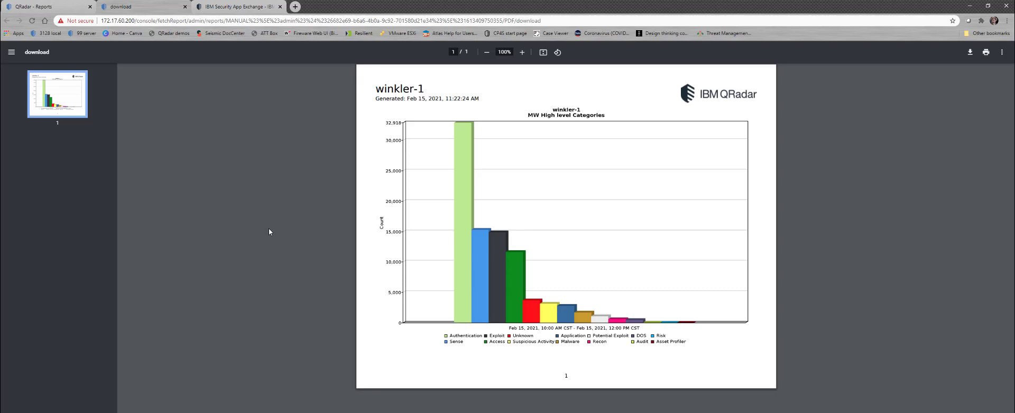
{"action": "left_click", "coordinate": [280, 6]}
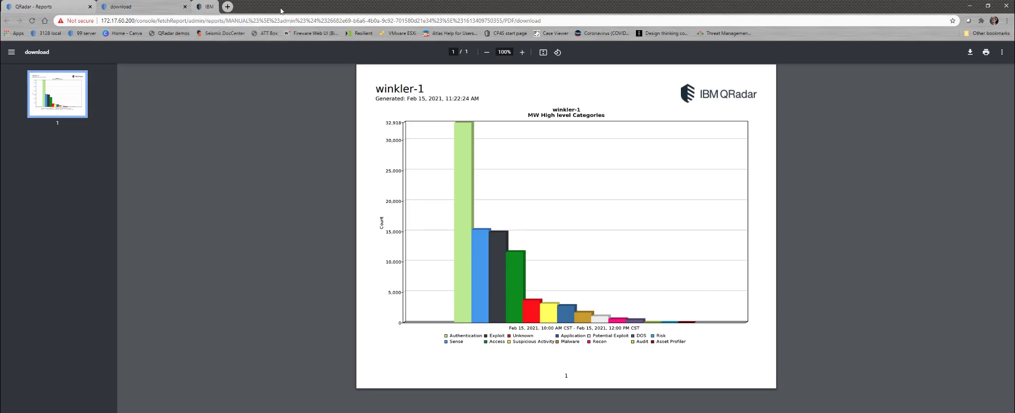
{"action": "left_click", "coordinate": [184, 7]}
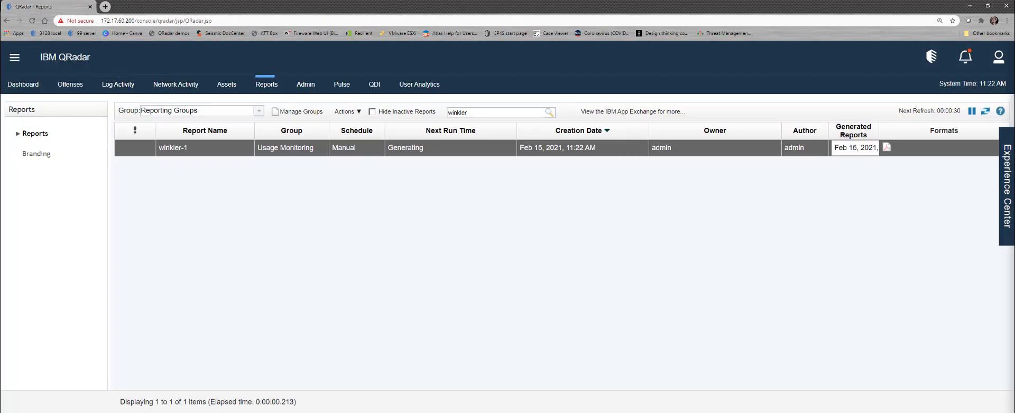
Open the search page of the log activity and filter the saved searches by mw
{"action": "left_click", "coordinate": [117, 86]}
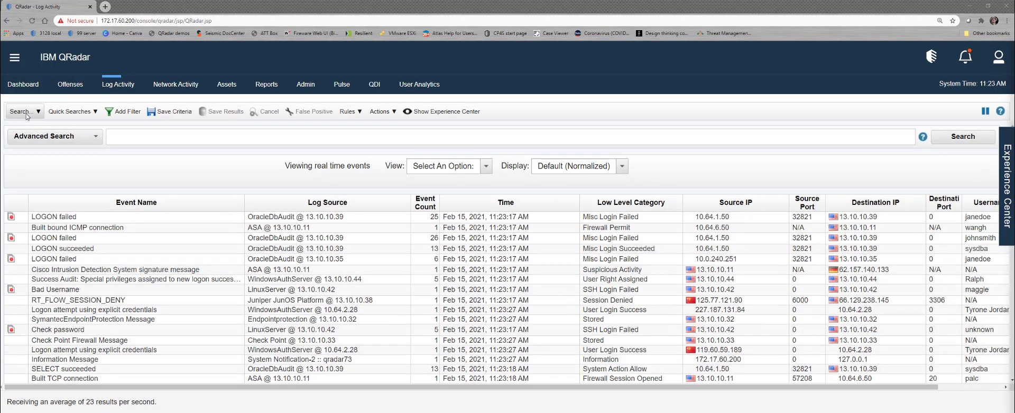
{"action": "left_click", "coordinate": [23, 111]}
{"action": "left_click", "coordinate": [44, 140]}
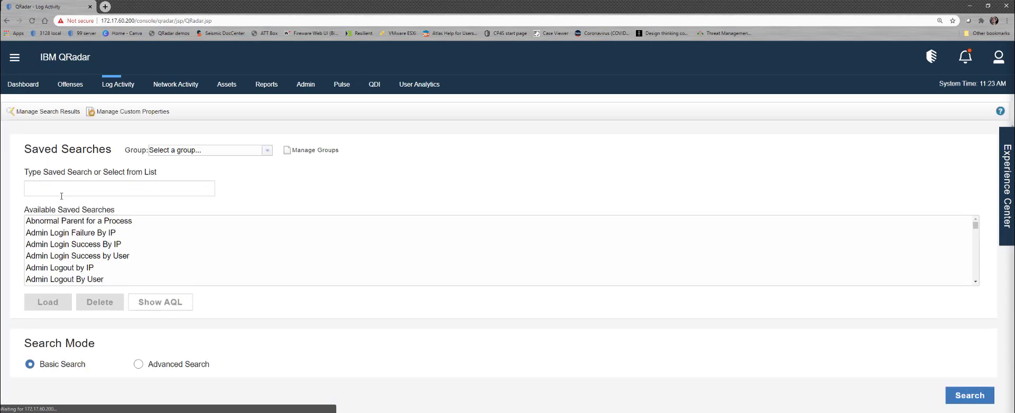
{"action": "type", "text": "m"}
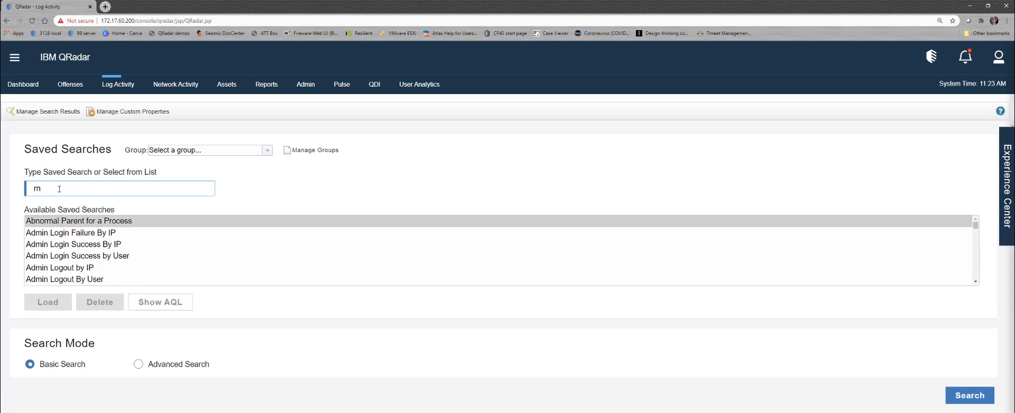
{"action": "type", "text": "w"}
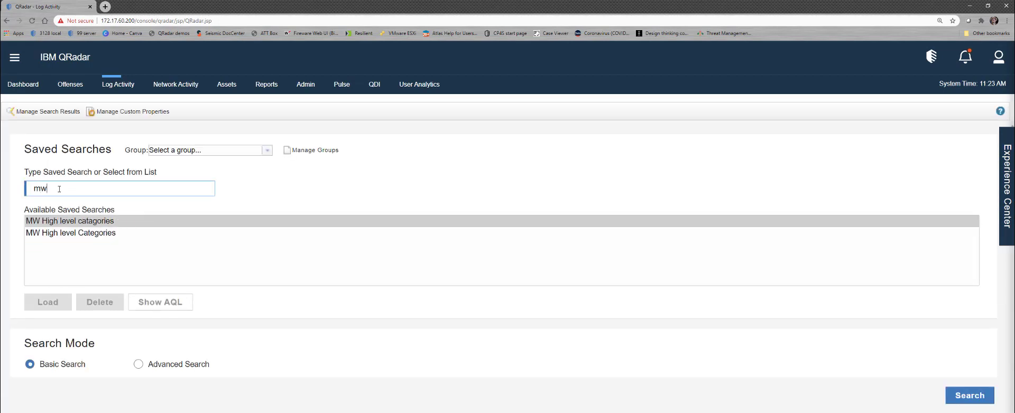
Show the AQL of the MW High level Categories saved search and copy it to the clipboard
{"action": "left_click", "coordinate": [76, 235]}
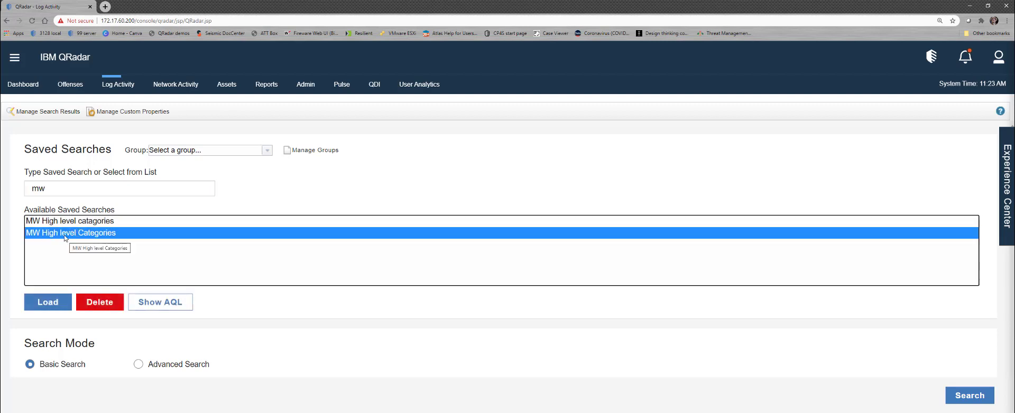
{"action": "left_click", "coordinate": [153, 305]}
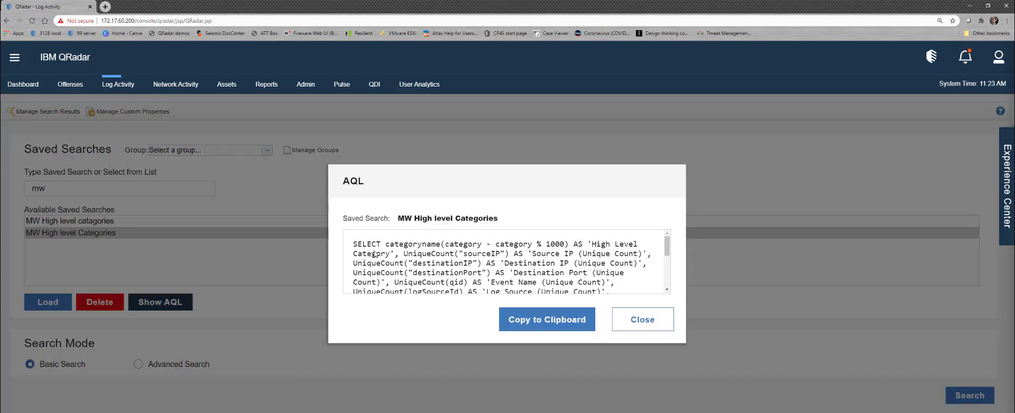
{"action": "left_click", "coordinate": [524, 325]}
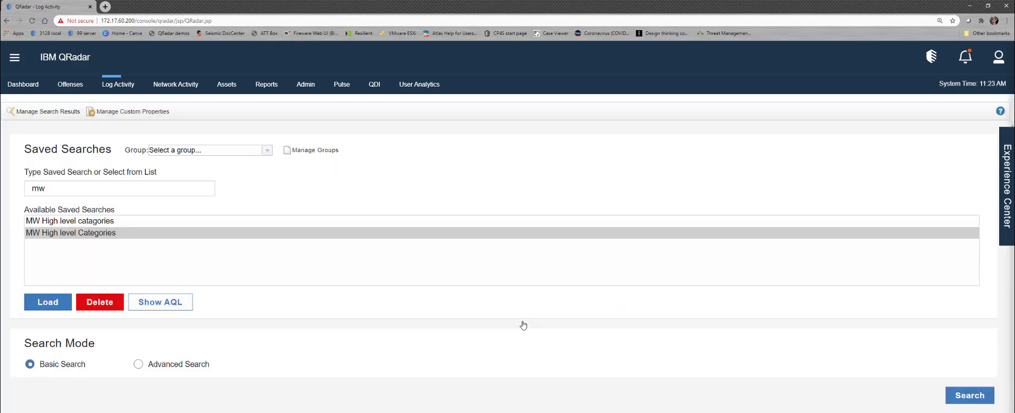
Open Pulse, look over the Offense overview dashboard, and switch to the Miscellaneous metrics dashboard
{"action": "left_click", "coordinate": [341, 84]}
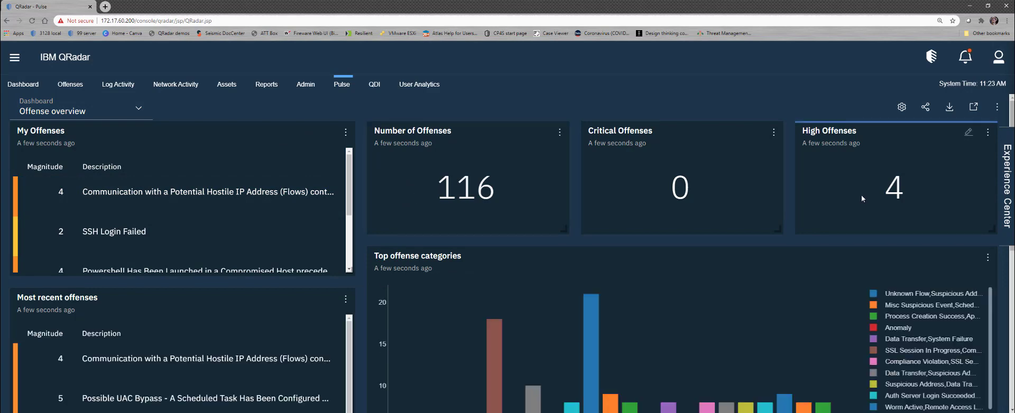
{"action": "scroll", "coordinate": [861, 196], "scroll_direction": "down", "scroll_amount": 2}
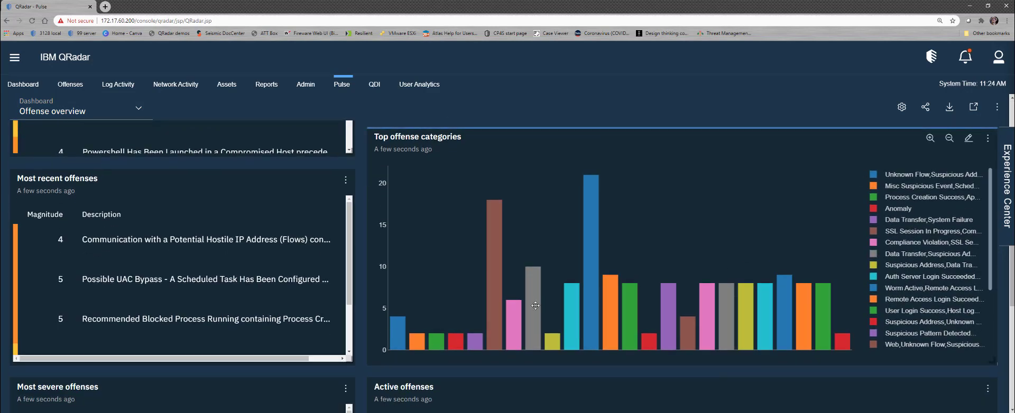
{"action": "scroll", "coordinate": [484, 290], "scroll_direction": "up", "scroll_amount": 2}
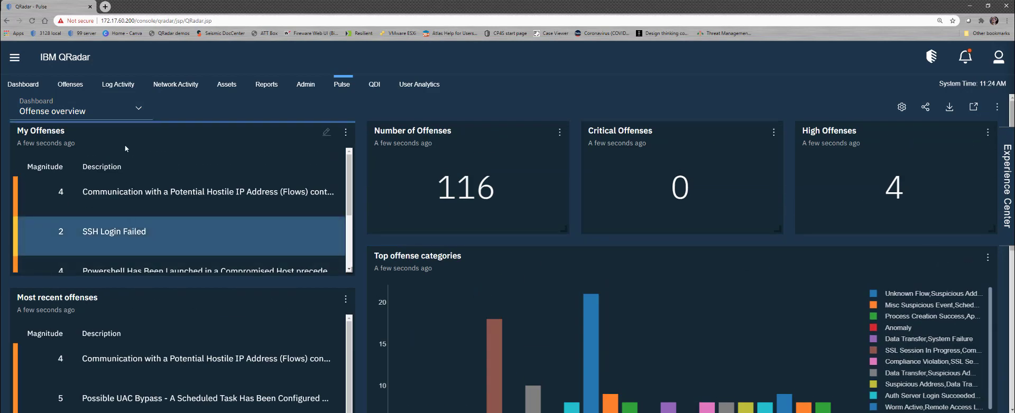
{"action": "left_click", "coordinate": [124, 112]}
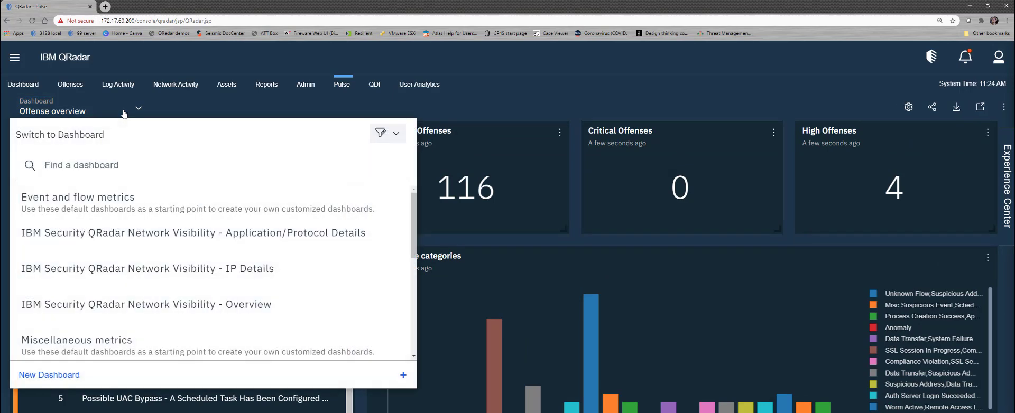
{"action": "left_click", "coordinate": [162, 238]}
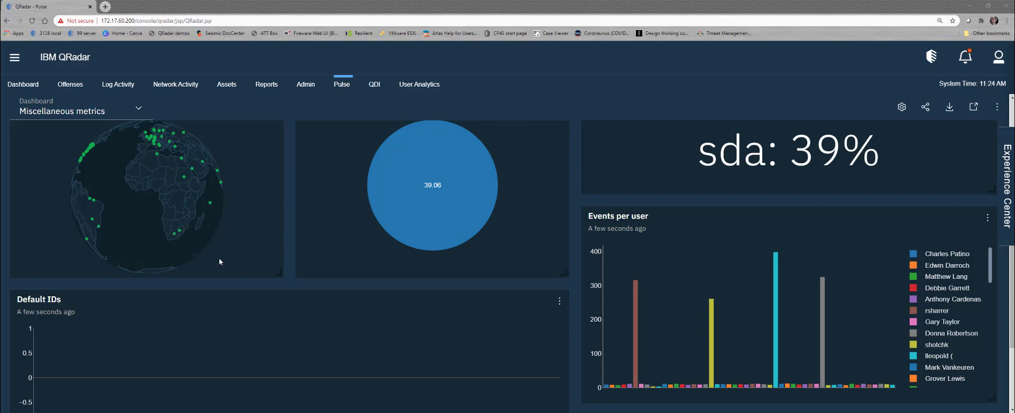
Add the Audit - Authentication Failures widget to the Miscellaneous metrics dashboard, save it, and view the added chart
{"action": "left_click", "coordinate": [901, 107]}
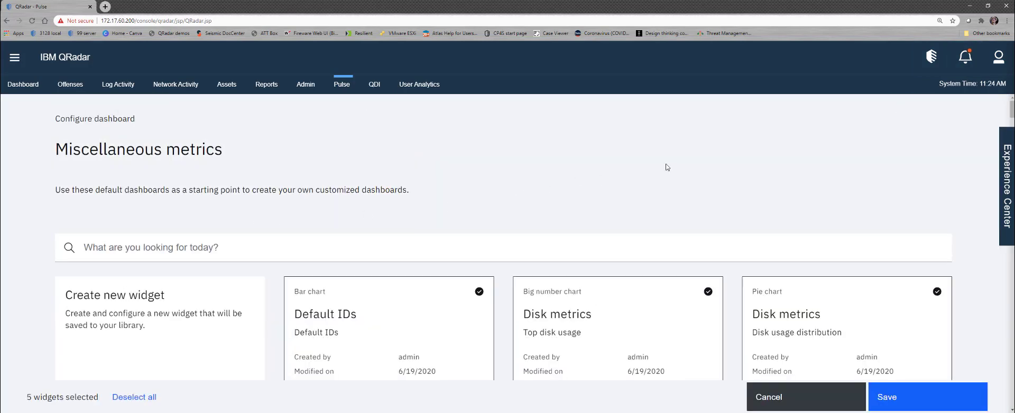
{"action": "scroll", "coordinate": [667, 167], "scroll_direction": "down", "scroll_amount": 2}
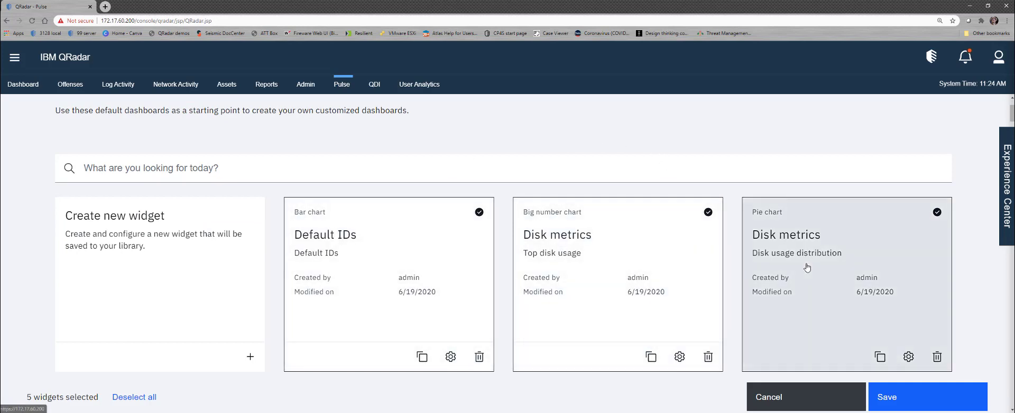
{"action": "scroll", "coordinate": [807, 268], "scroll_direction": "down", "scroll_amount": 5}
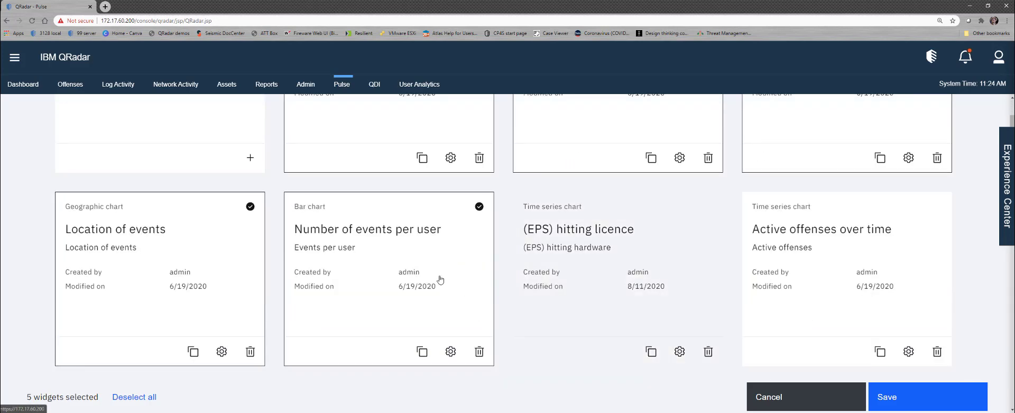
{"action": "scroll", "coordinate": [463, 285], "scroll_direction": "down", "scroll_amount": 3}
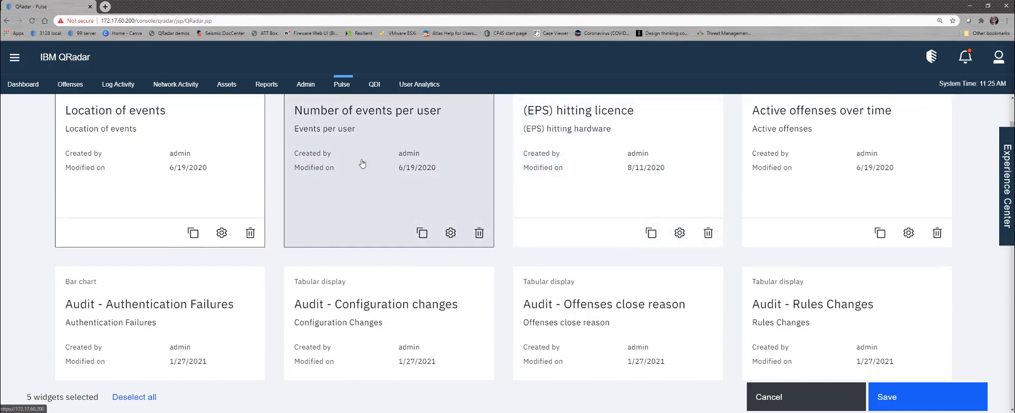
{"action": "left_click", "coordinate": [132, 318]}
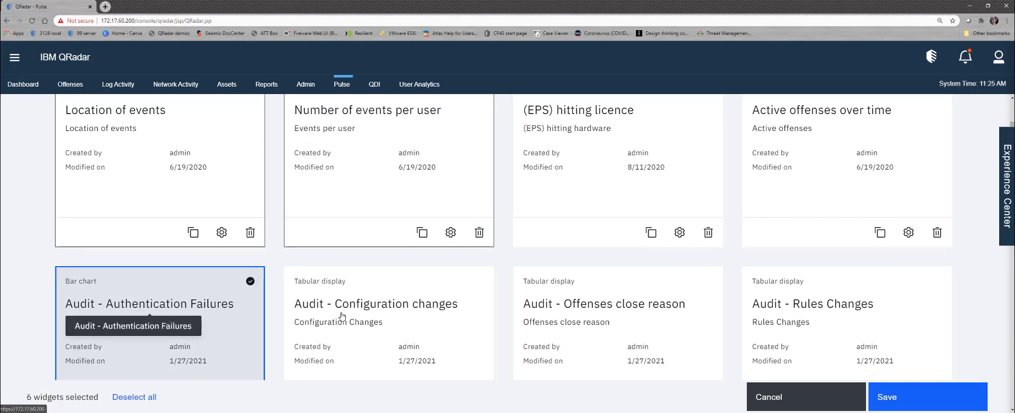
{"action": "scroll", "coordinate": [132, 320], "scroll_direction": "down", "scroll_amount": 3}
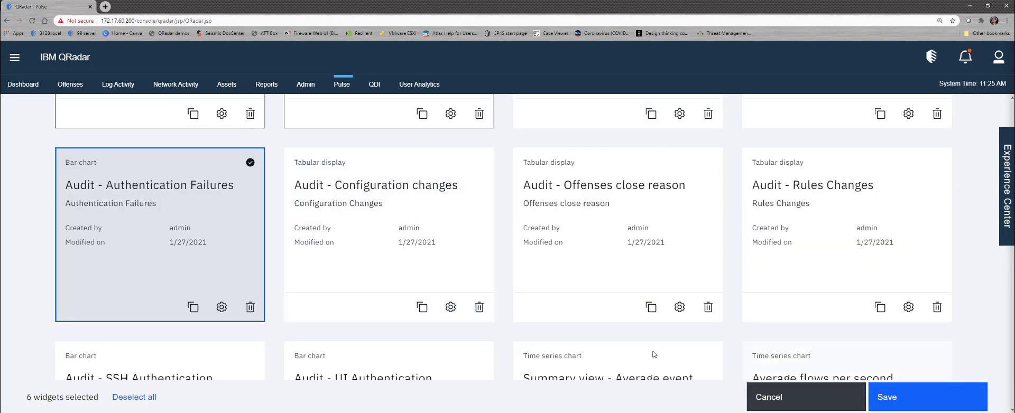
{"action": "left_click", "coordinate": [940, 405]}
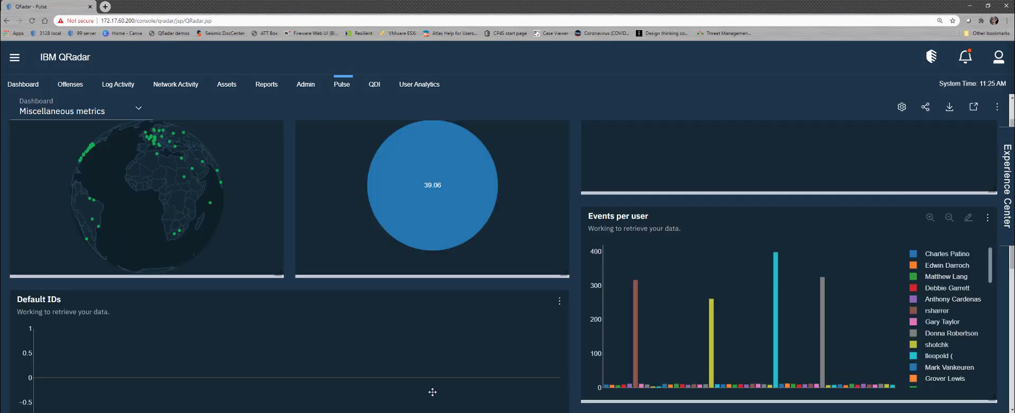
{"action": "scroll", "coordinate": [273, 346], "scroll_direction": "down", "scroll_amount": 5}
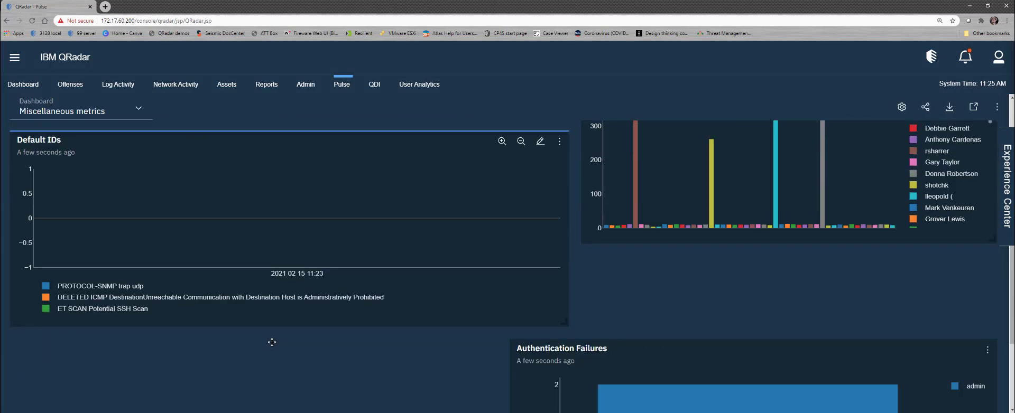
{"action": "mouse_move", "coordinate": [784, 298]}
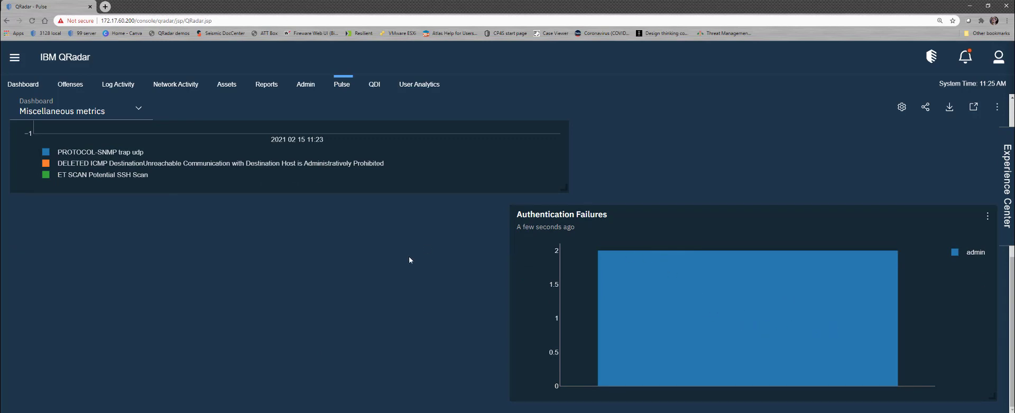
{"action": "scroll", "coordinate": [361, 290], "scroll_direction": "up", "scroll_amount": 2}
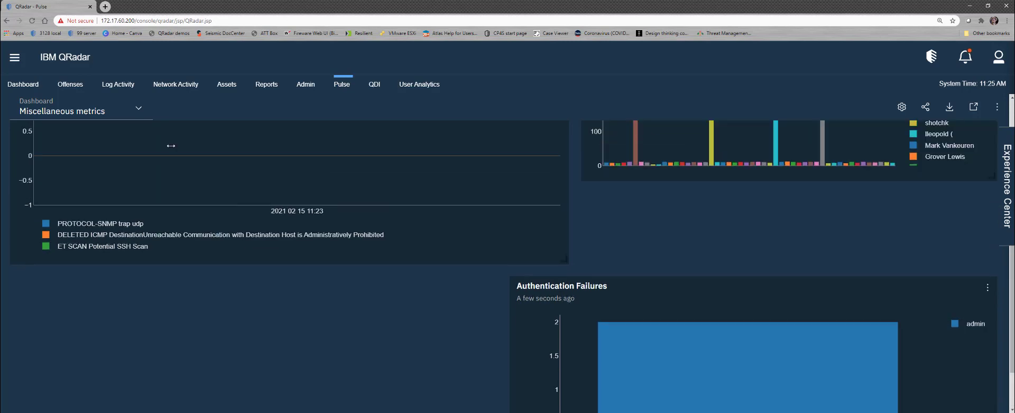
Create a new blank dashboard named with the author's surname followed by "data", and continue to choosing its widgets
{"action": "left_click", "coordinate": [139, 109]}
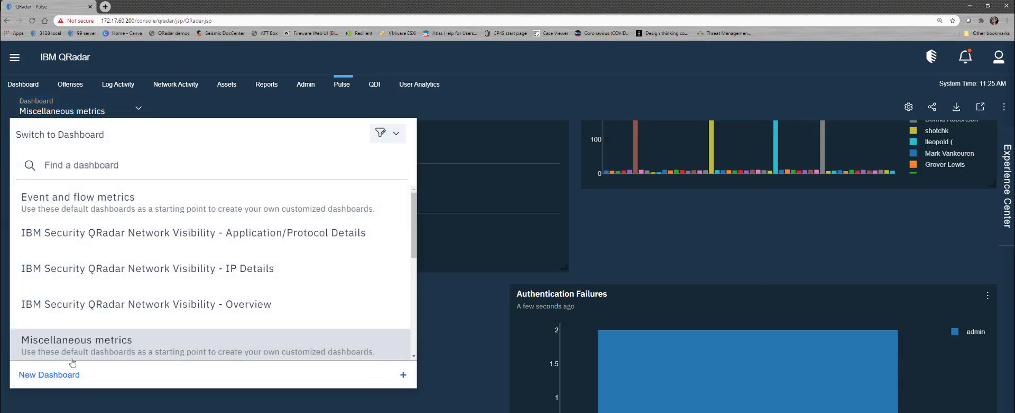
{"action": "left_click", "coordinate": [66, 375]}
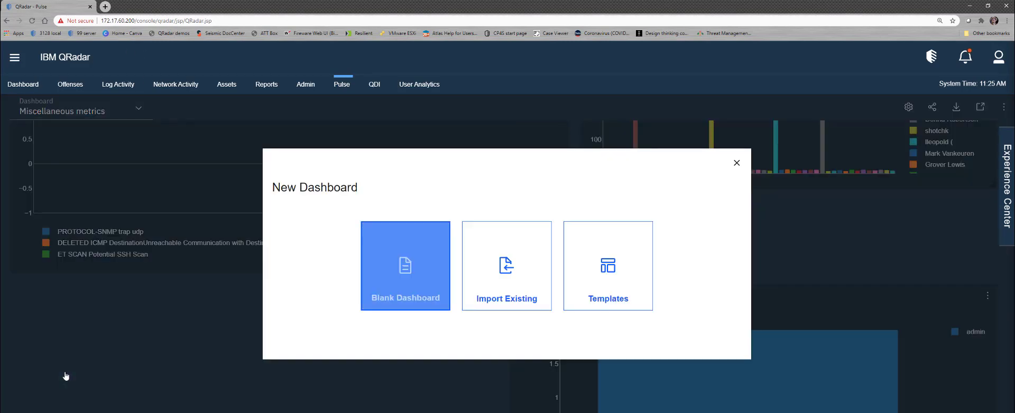
{"action": "left_click", "coordinate": [415, 274]}
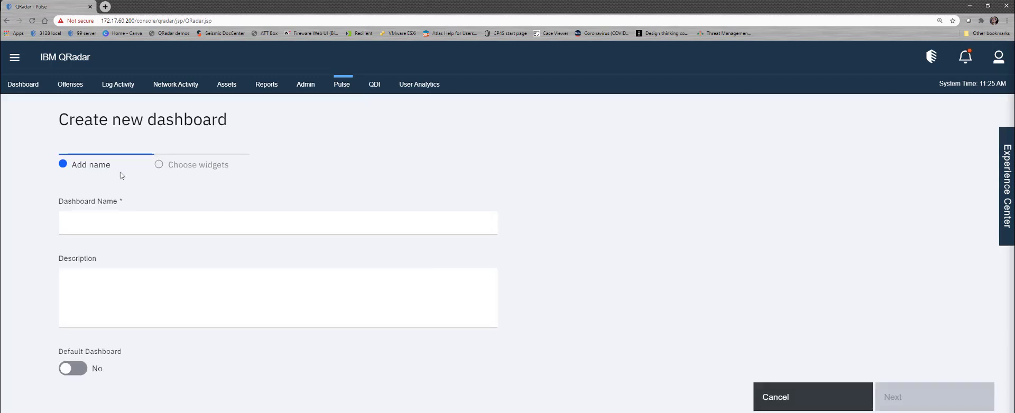
{"action": "left_click", "coordinate": [96, 224]}
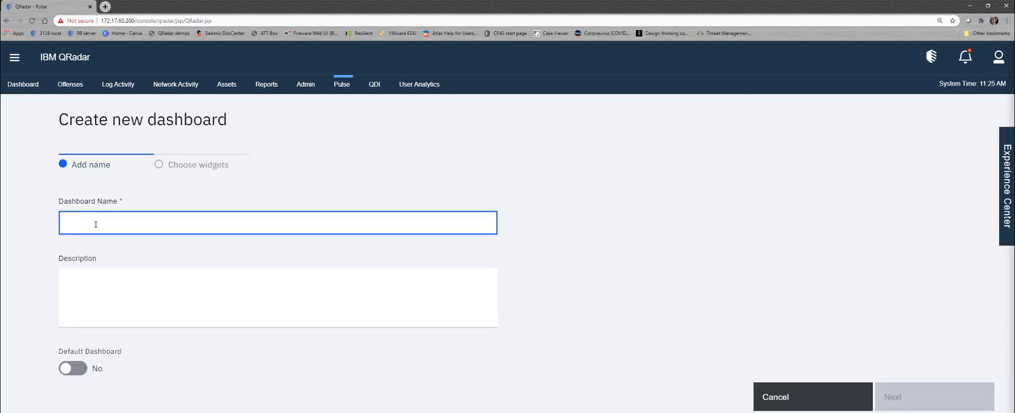
{"action": "type", "text": "Winkler "}
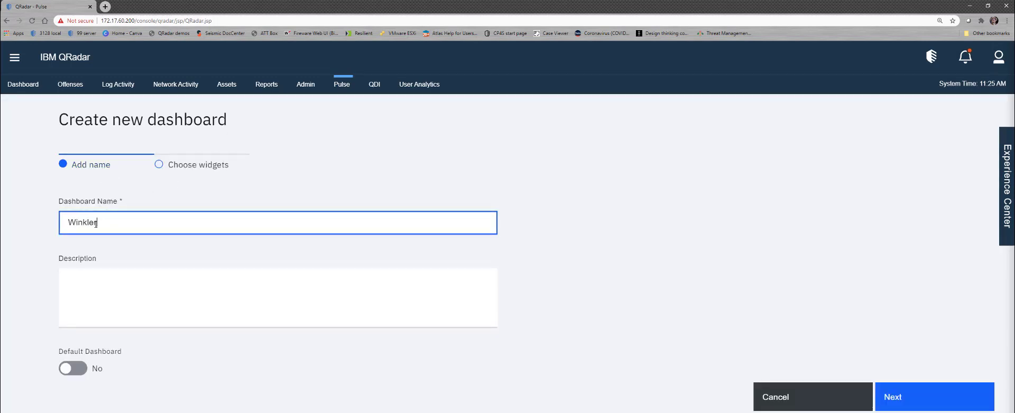
{"action": "type", "text": "data"}
{"action": "left_click", "coordinate": [878, 399]}
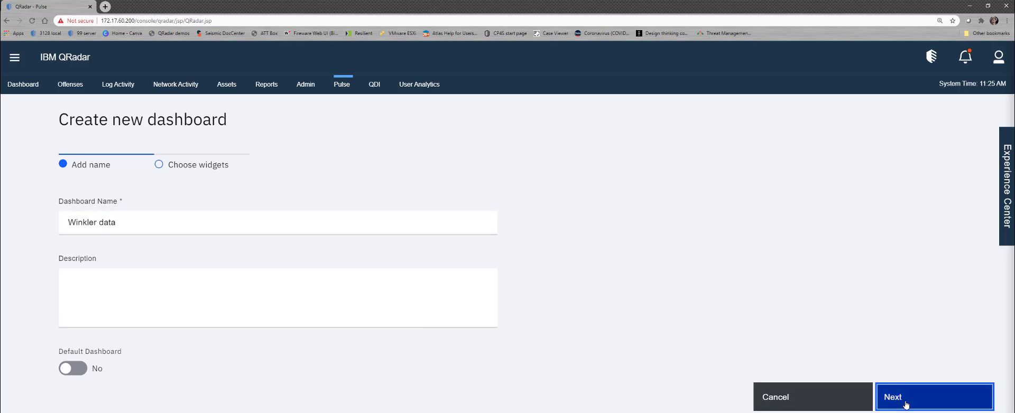
Start a new widget for the dashboard and name it with the author's surname followed by "-1"
{"action": "scroll", "coordinate": [523, 271], "scroll_direction": "down", "scroll_amount": 2}
{"action": "left_click", "coordinate": [149, 253]}
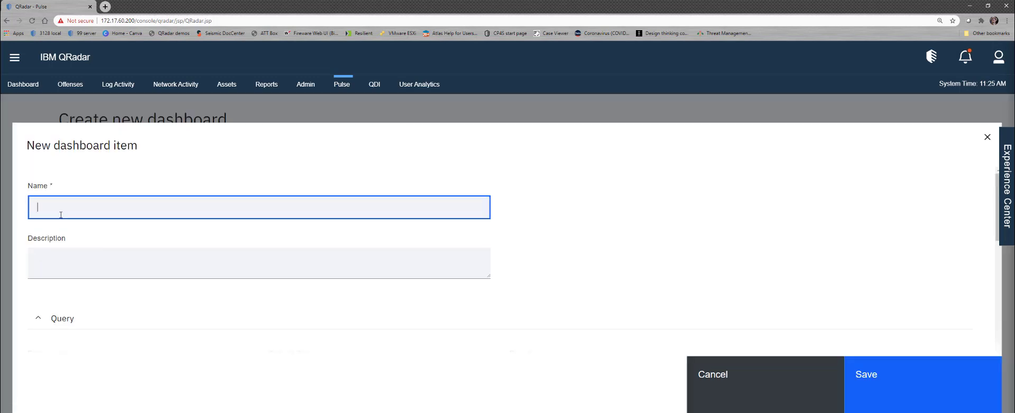
{"action": "type", "text": "Wink"}
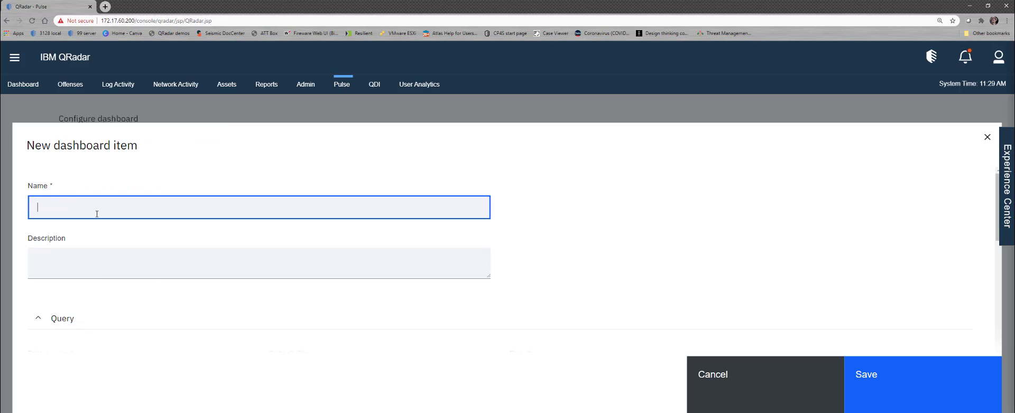
{"action": "type", "text": "Wi"}
{"action": "type", "text": "n"}
{"action": "type", "text": "kler"}
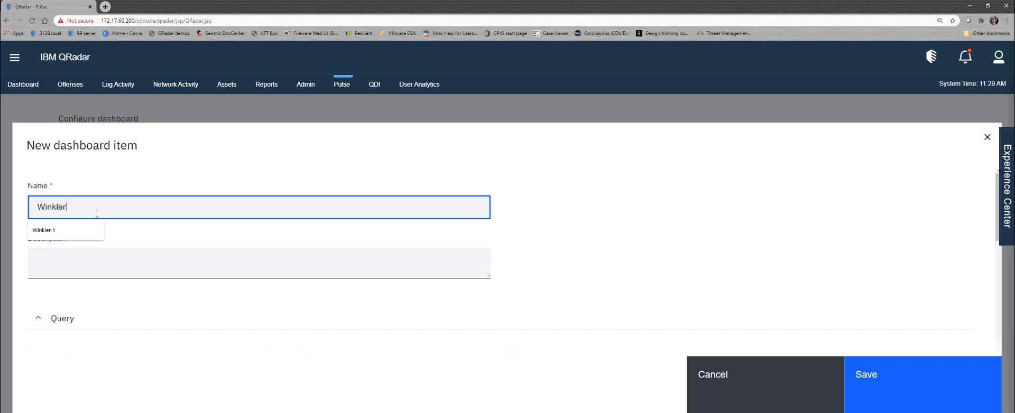
{"action": "type", "text": "-1"}
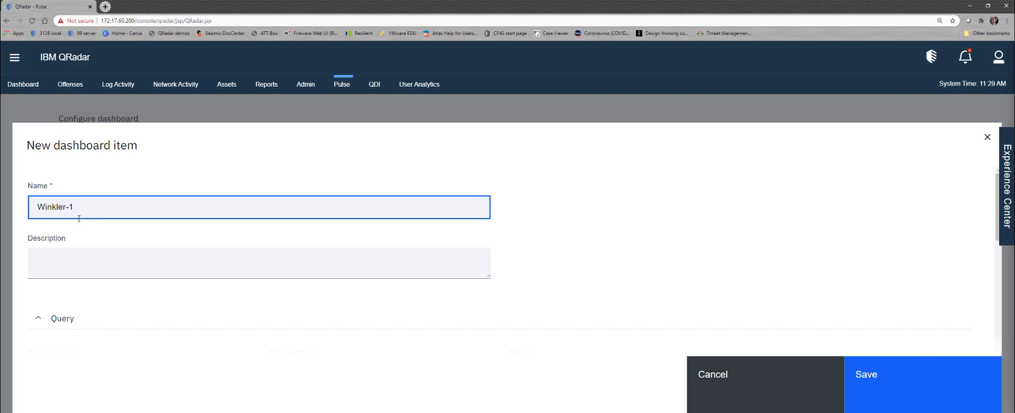
Set the new dashboard item's data source to AQL and paste the copied saved search query as its AQL statement
{"action": "scroll", "coordinate": [105, 312], "scroll_direction": "down", "scroll_amount": 2}
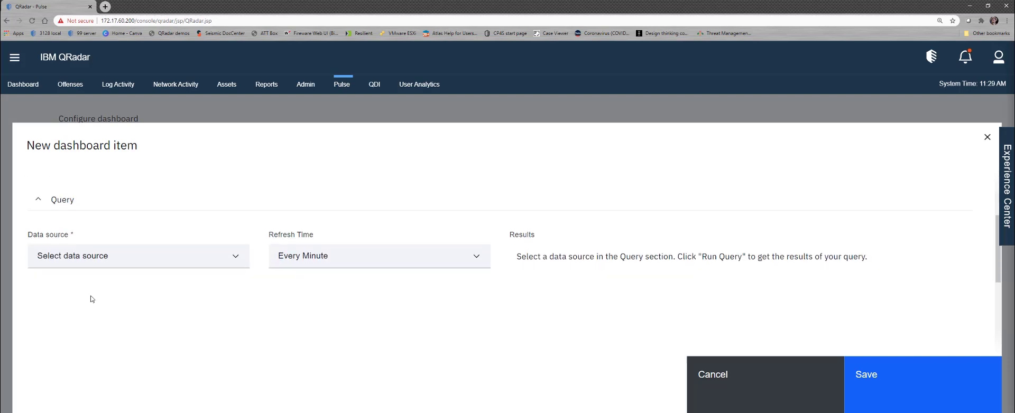
{"action": "left_click", "coordinate": [62, 201]}
{"action": "left_click", "coordinate": [63, 201]}
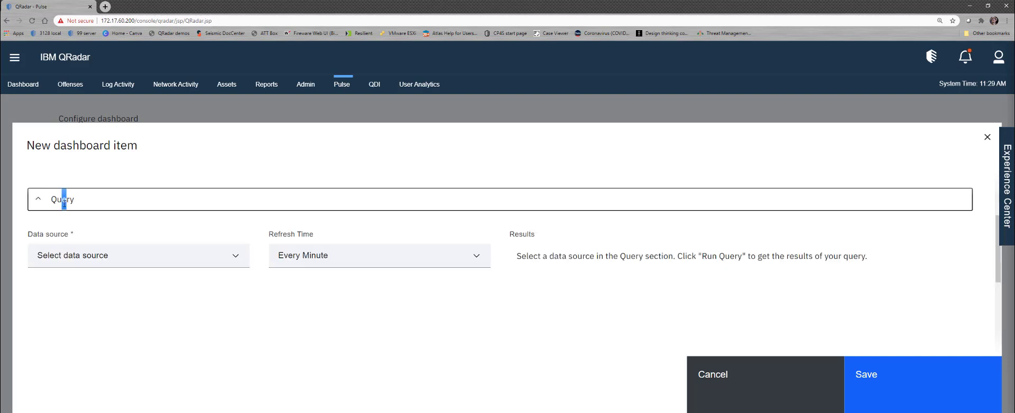
{"action": "left_click", "coordinate": [78, 263]}
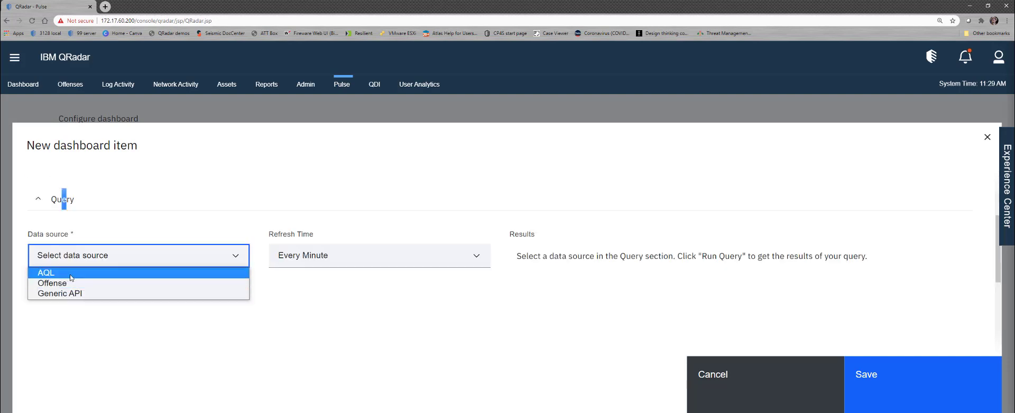
{"action": "left_click", "coordinate": [68, 274]}
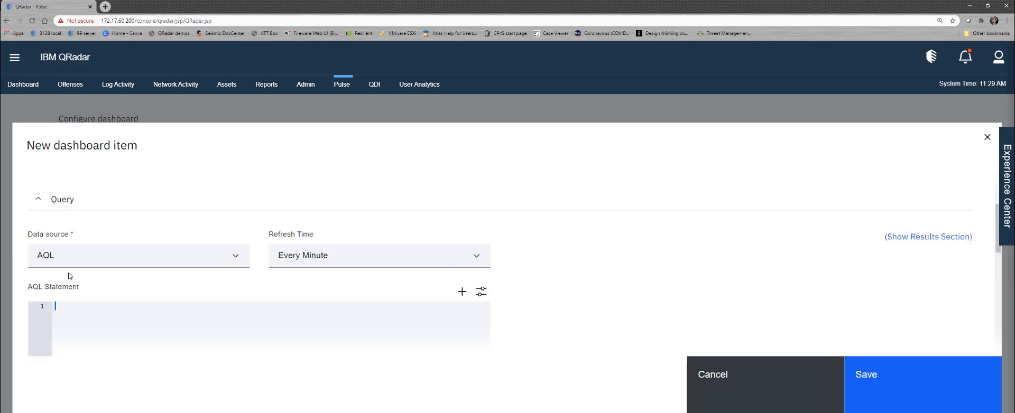
{"action": "left_click", "coordinate": [145, 324]}
{"action": "key", "text": "ctrl+v"}
Run the pasted AQL query and review its results by high level category
{"action": "scroll", "coordinate": [625, 299], "scroll_direction": "down", "scroll_amount": 3}
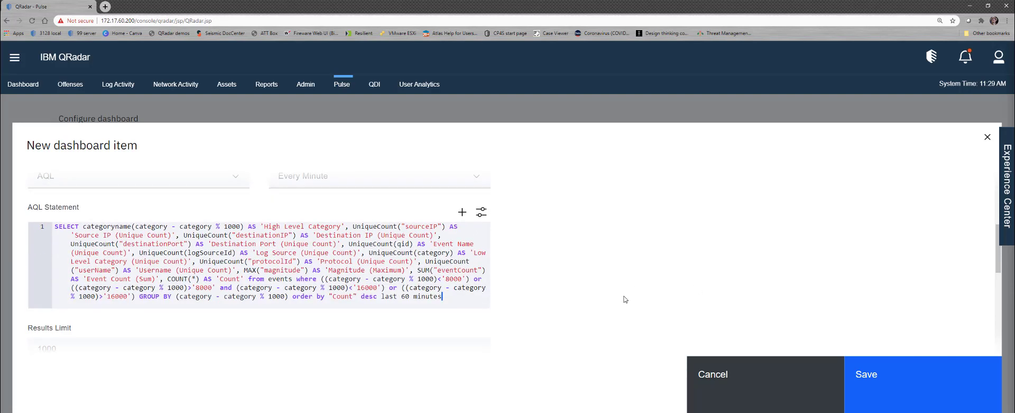
{"action": "scroll", "coordinate": [625, 300], "scroll_direction": "down", "scroll_amount": 1}
{"action": "left_click", "coordinate": [80, 296]}
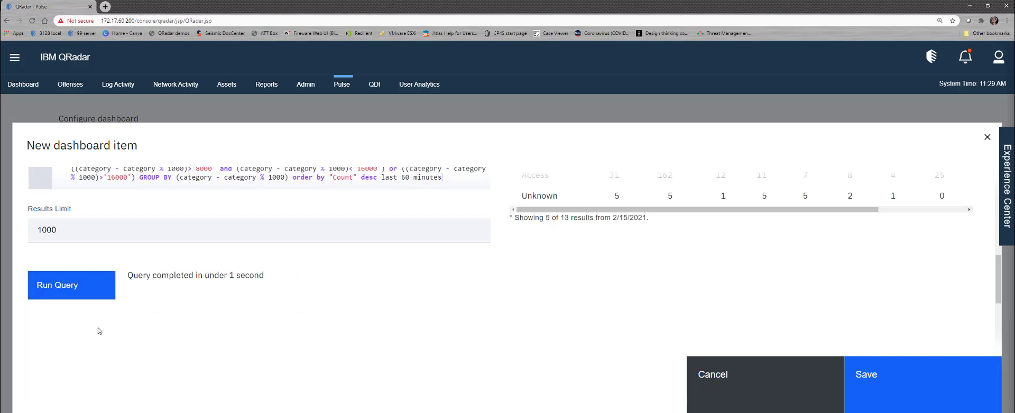
{"action": "scroll", "coordinate": [460, 340], "scroll_direction": "up", "scroll_amount": 1}
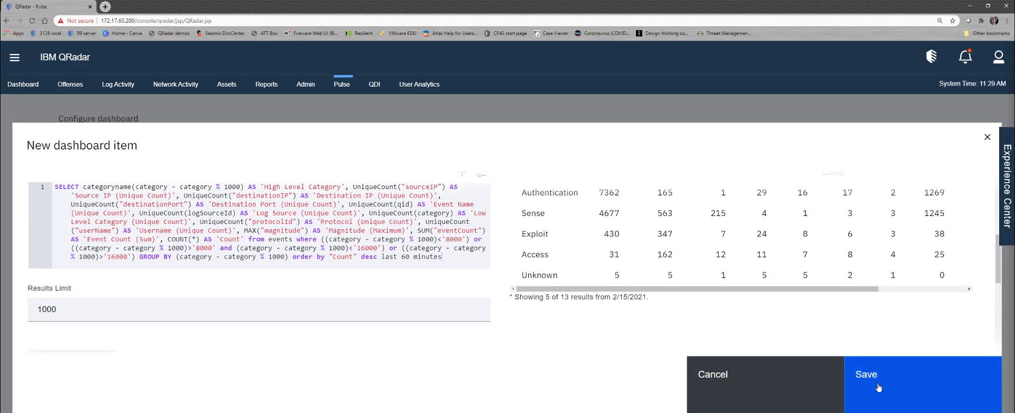
{"action": "scroll", "coordinate": [786, 287], "scroll_direction": "up", "scroll_amount": 2}
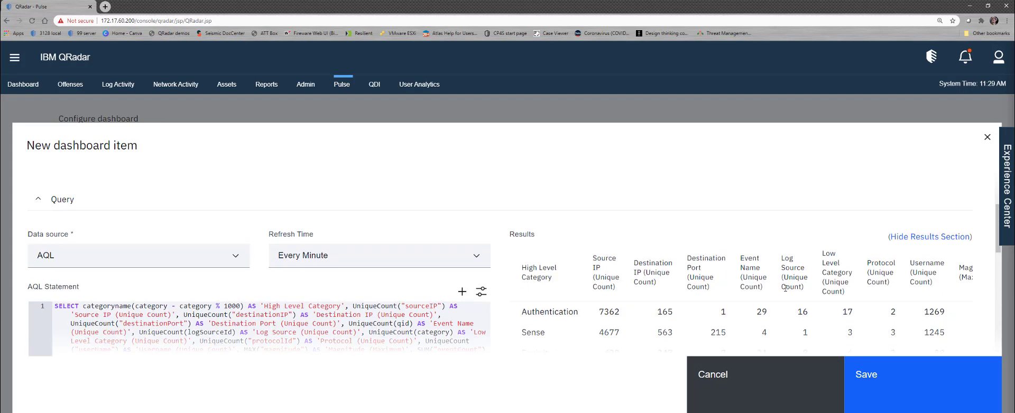
{"action": "scroll", "coordinate": [785, 287], "scroll_direction": "down", "scroll_amount": 1}
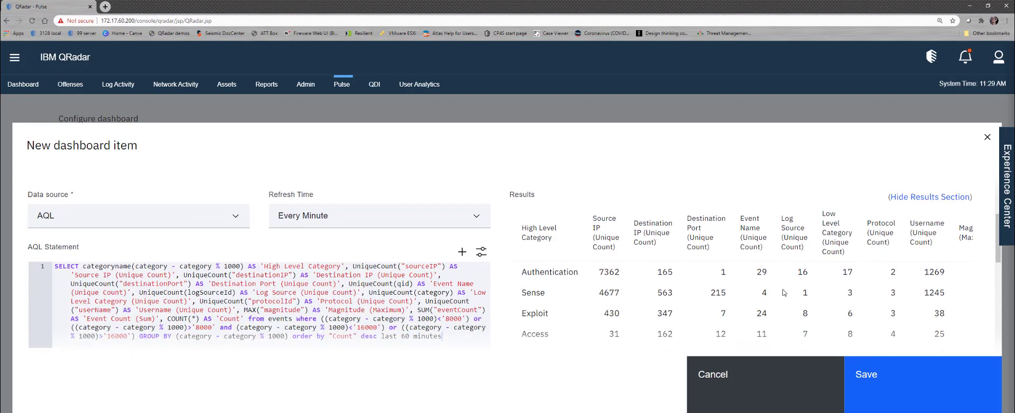
{"action": "left_click", "coordinate": [899, 385]}
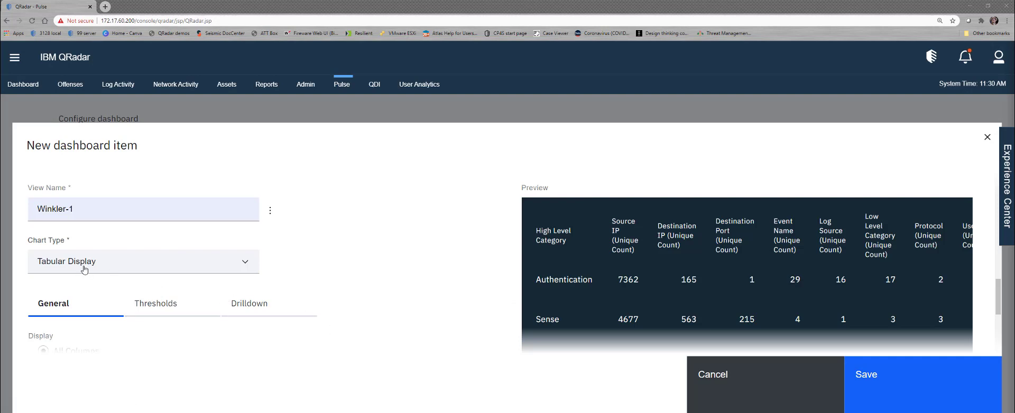
Save the new widget, and save the dashboard with that widget found by the author's surname and selected in the library
{"action": "left_click", "coordinate": [905, 385]}
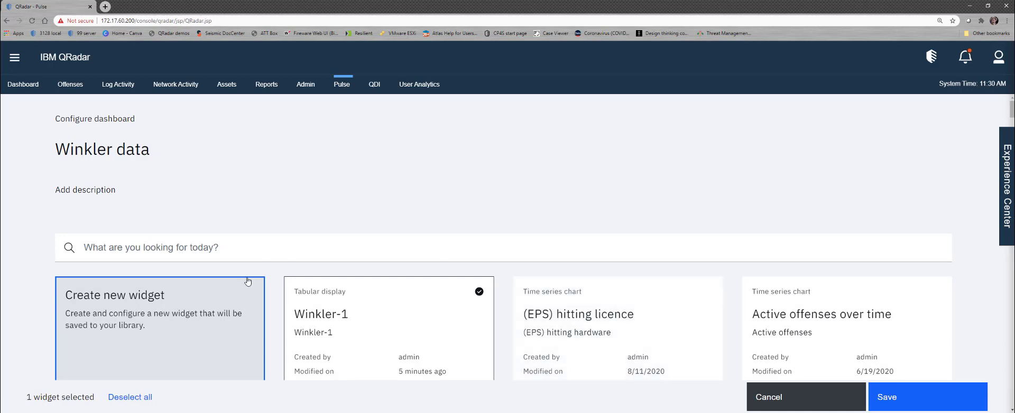
{"action": "left_click", "coordinate": [233, 249]}
{"action": "type", "text": "winkler"}
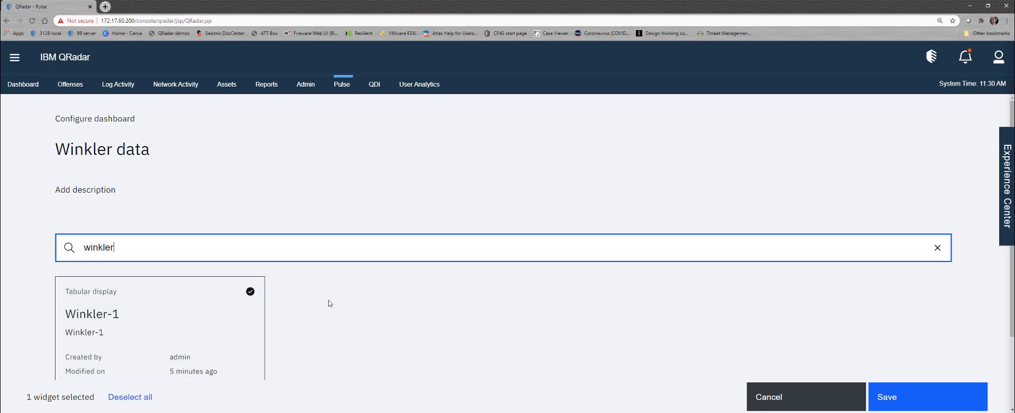
{"action": "scroll", "coordinate": [328, 301], "scroll_direction": "down", "scroll_amount": 2}
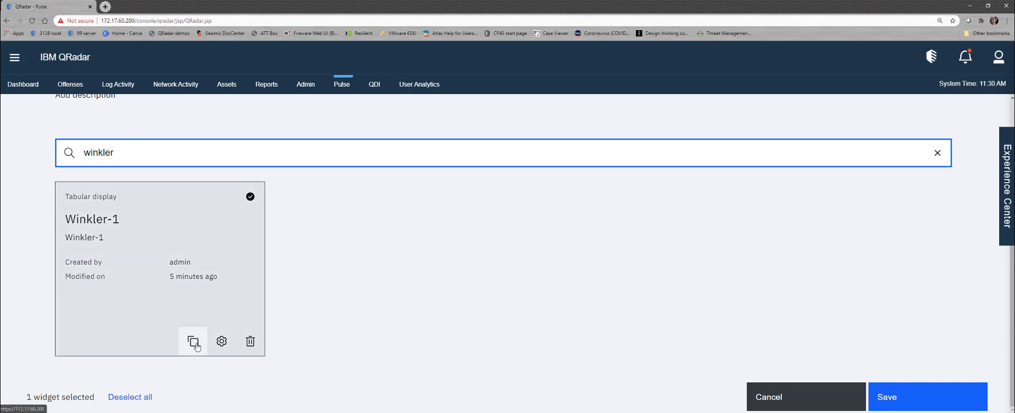
{"action": "left_click", "coordinate": [196, 240]}
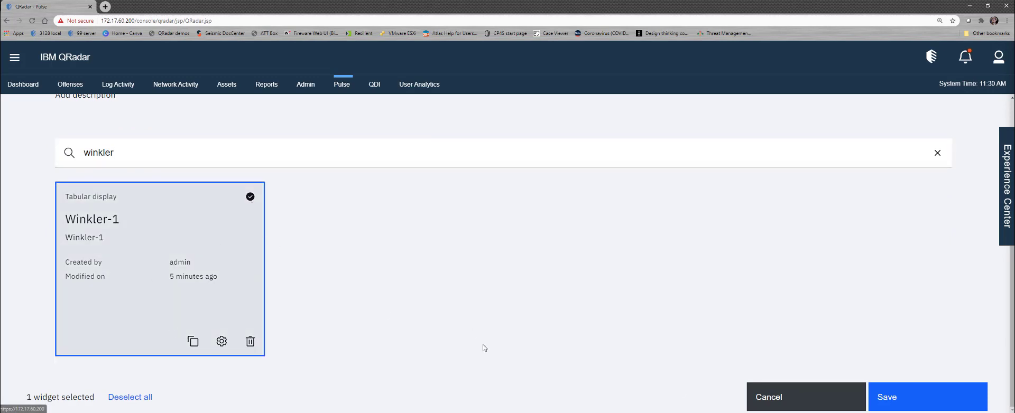
{"action": "left_click", "coordinate": [877, 398]}
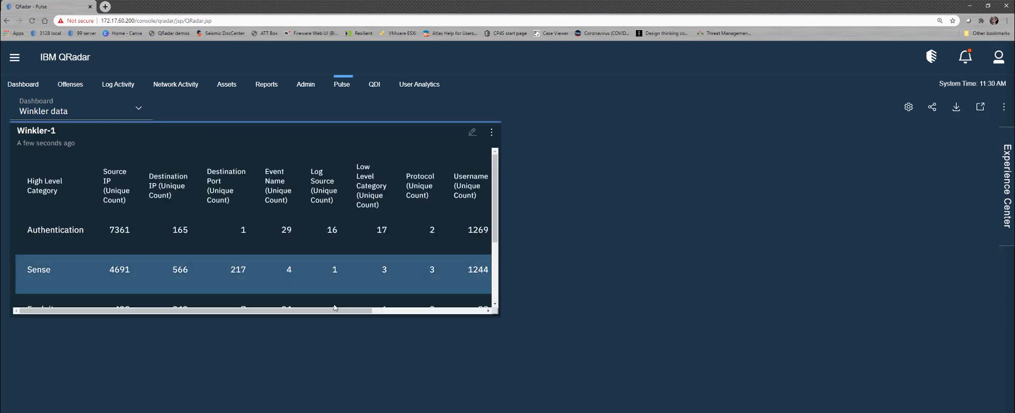
Enlarge the dashboard's table widget until all its columns fit, and review its high level category rows
{"action": "left_click_drag", "start_coordinate": [498, 312], "coordinate": [927, 336]}
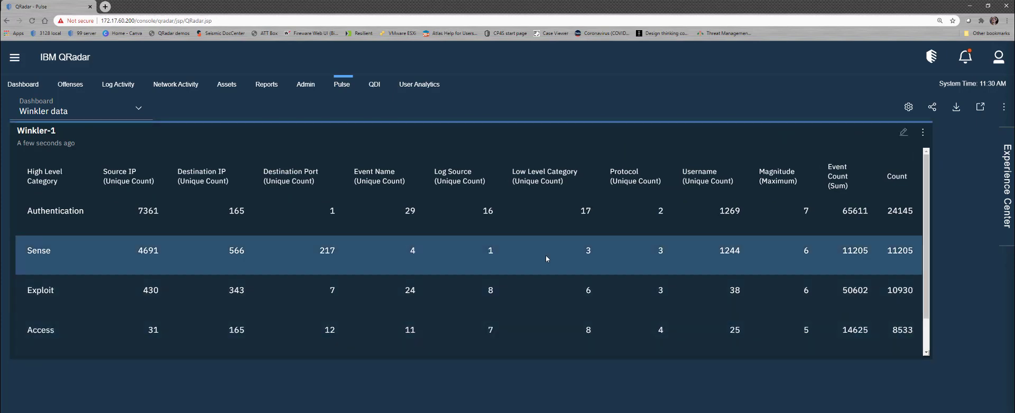
{"action": "scroll", "coordinate": [504, 247], "scroll_direction": "down", "scroll_amount": 1}
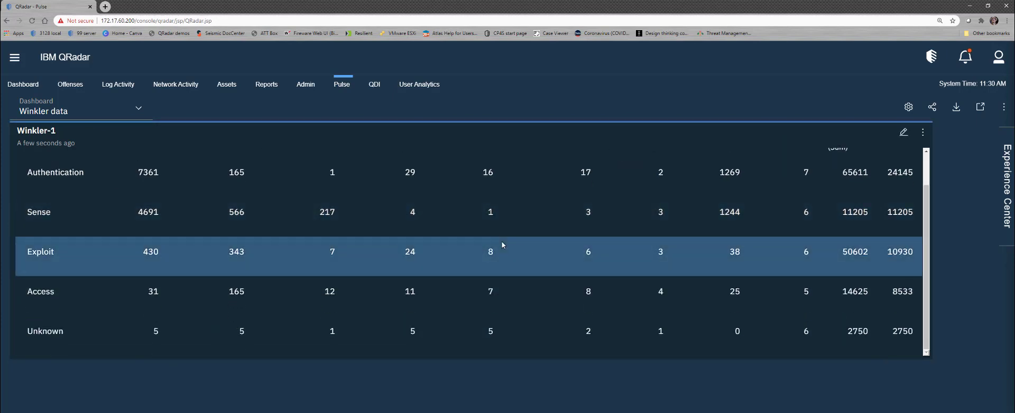
{"action": "scroll", "coordinate": [502, 245], "scroll_direction": "up", "scroll_amount": 1}
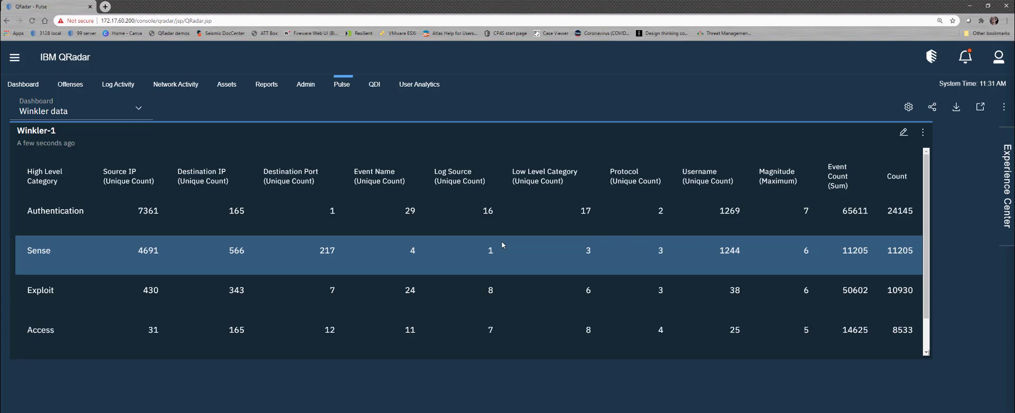
Switch to the new QRadar UI and open the author's "data" dashboard in Pulse there
{"action": "left_click", "coordinate": [13, 59]}
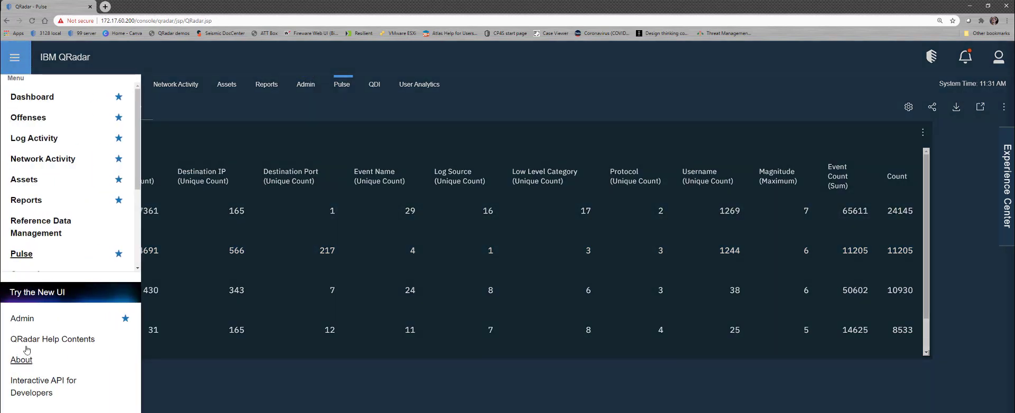
{"action": "left_click", "coordinate": [30, 295]}
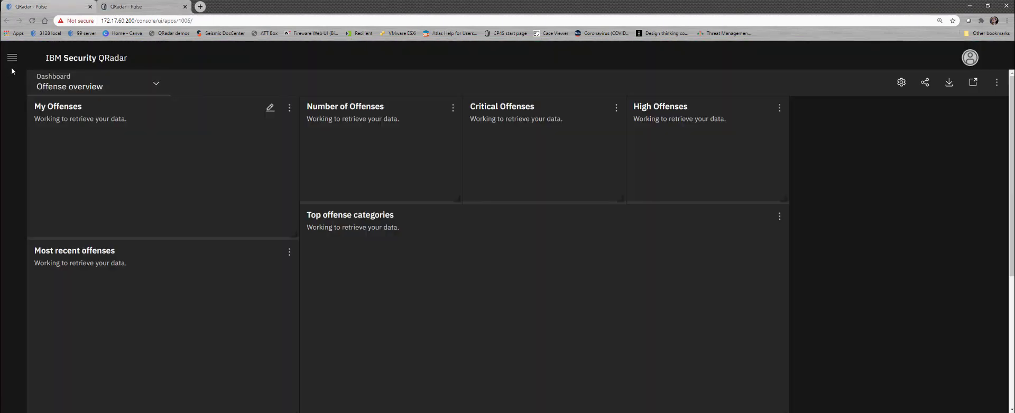
{"action": "left_click", "coordinate": [12, 57]}
{"action": "left_click", "coordinate": [53, 117]}
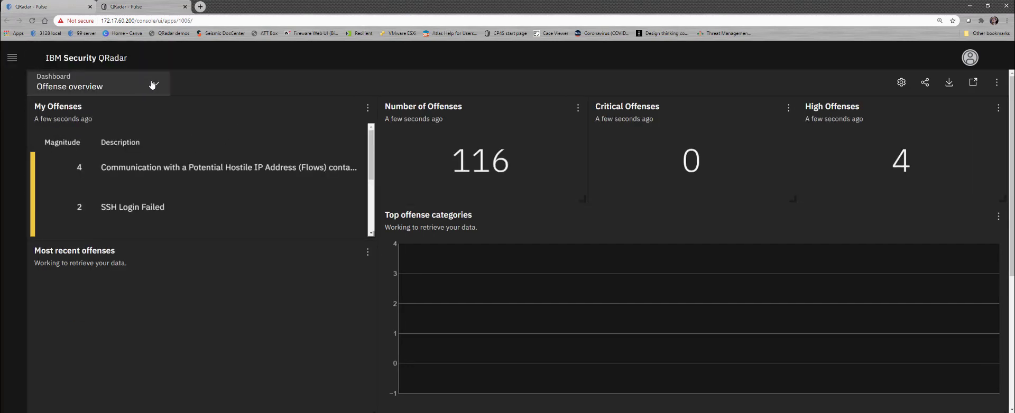
{"action": "left_click", "coordinate": [151, 85]}
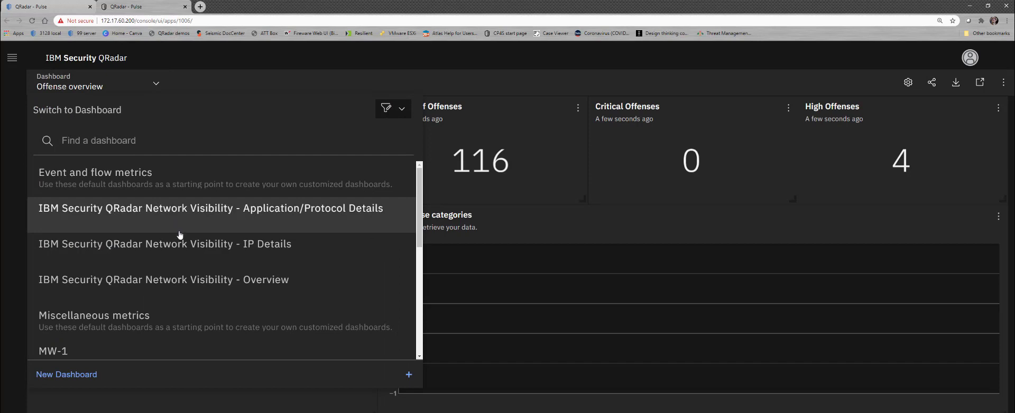
{"action": "scroll", "coordinate": [185, 294], "scroll_direction": "down", "scroll_amount": 4}
{"action": "scroll", "coordinate": [185, 294], "scroll_direction": "down", "scroll_amount": 2}
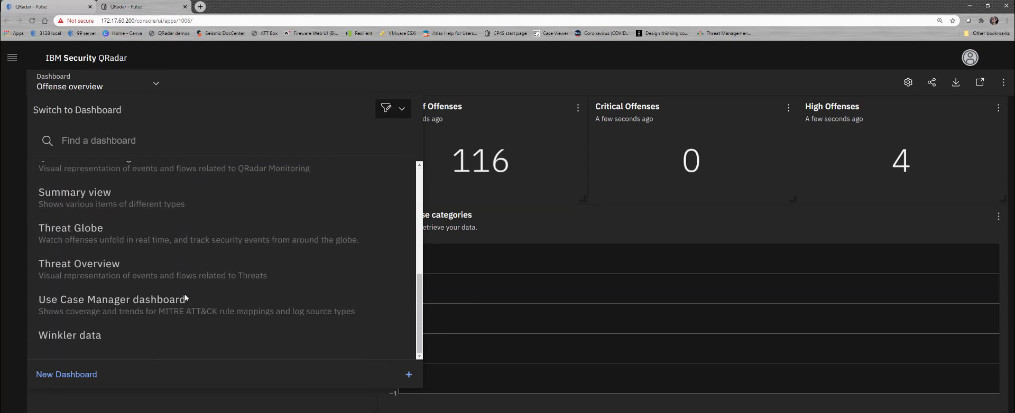
{"action": "left_click", "coordinate": [95, 341]}
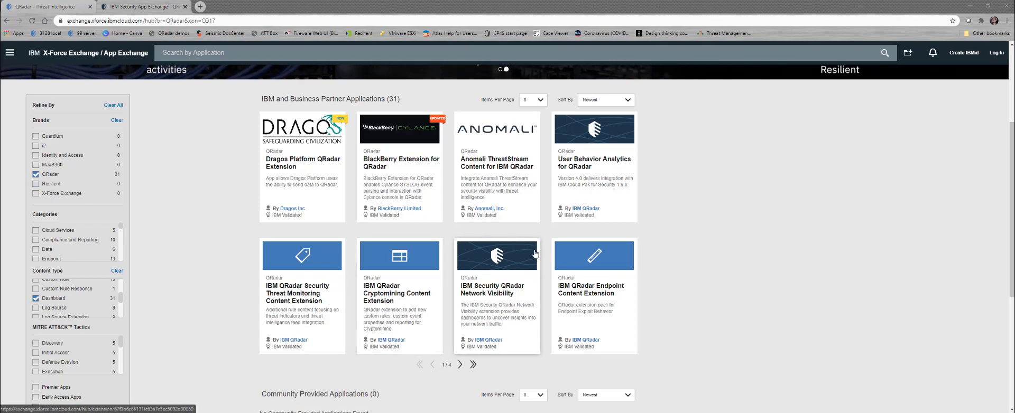
Browse the second page of QRadar dashboard extensions in the App Exchange, and return to the QRadar console
{"action": "left_click", "coordinate": [459, 365]}
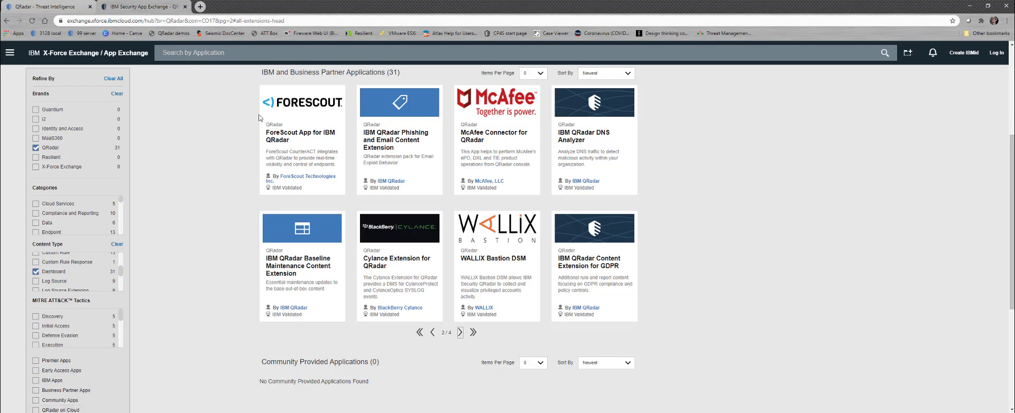
{"action": "left_click", "coordinate": [60, 8]}
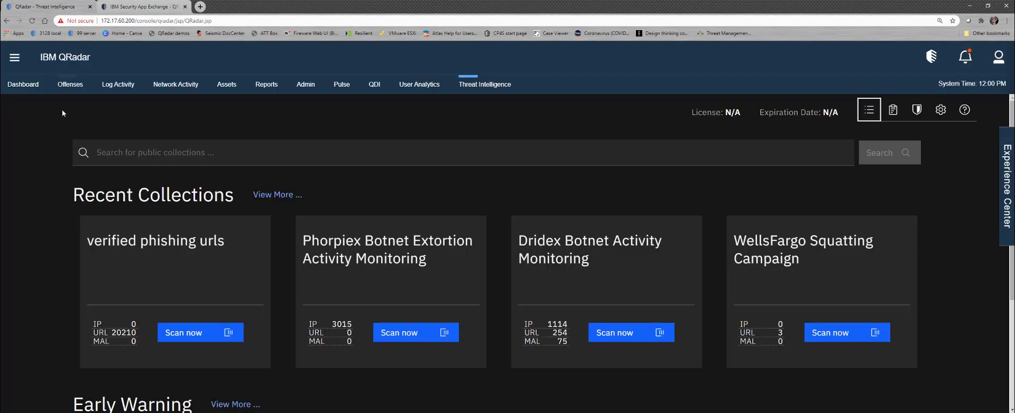
Look at the Threat Intelligence entry among the installed apps, and start a scan of the "verified phishing urls" collection
{"action": "left_click", "coordinate": [13, 61]}
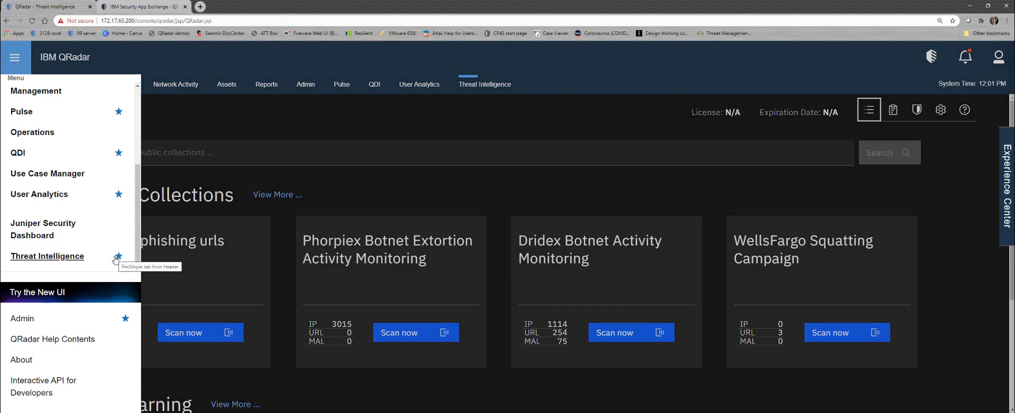
{"action": "left_click", "coordinate": [318, 113]}
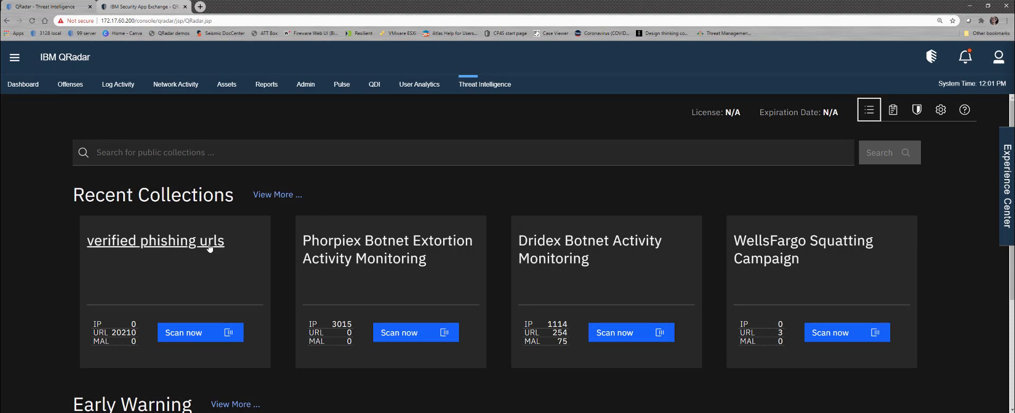
{"action": "left_click", "coordinate": [195, 338]}
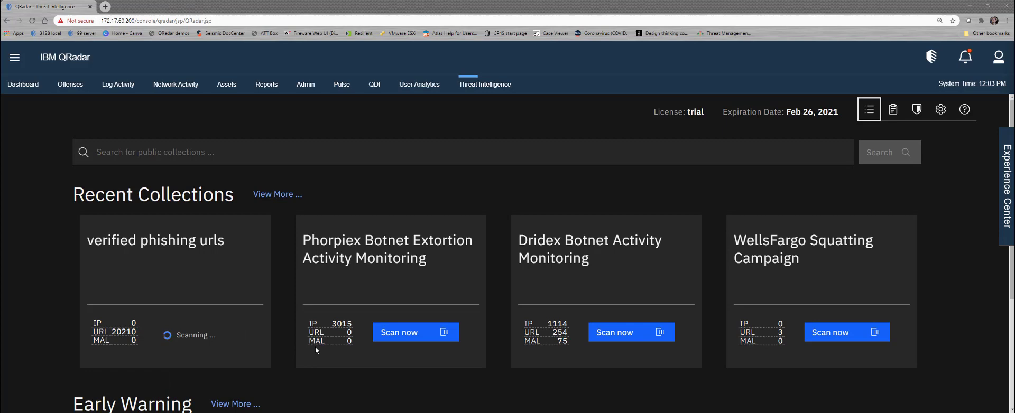
View the Juniper Security Dashboard and the classic System Monitoring dashboard, and return to the author's dashboard in Pulse
{"action": "left_click", "coordinate": [14, 60]}
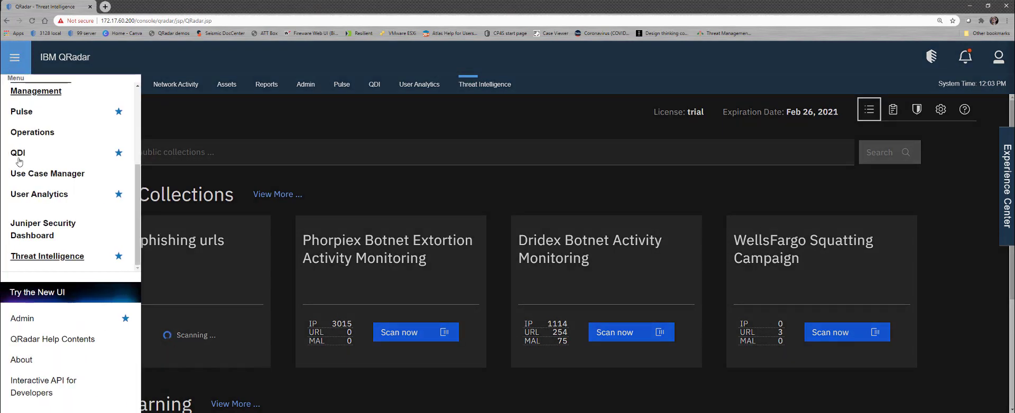
{"action": "left_click", "coordinate": [35, 228]}
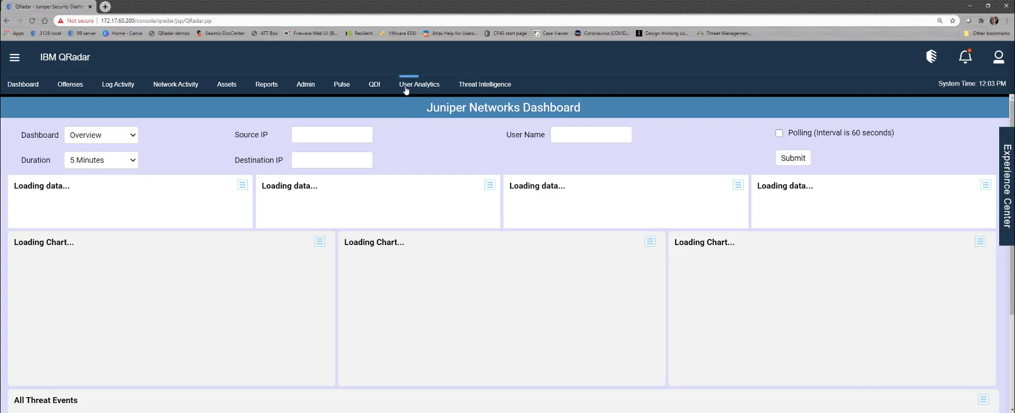
{"action": "left_click", "coordinate": [24, 91]}
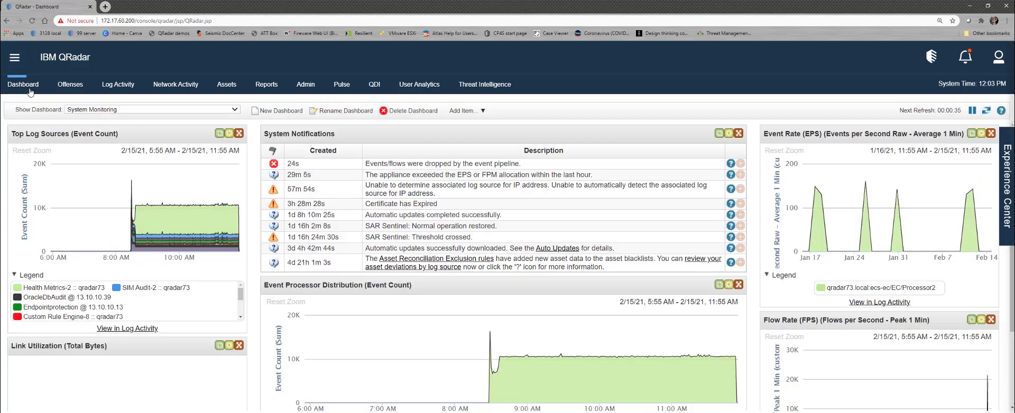
{"action": "left_click", "coordinate": [342, 86]}
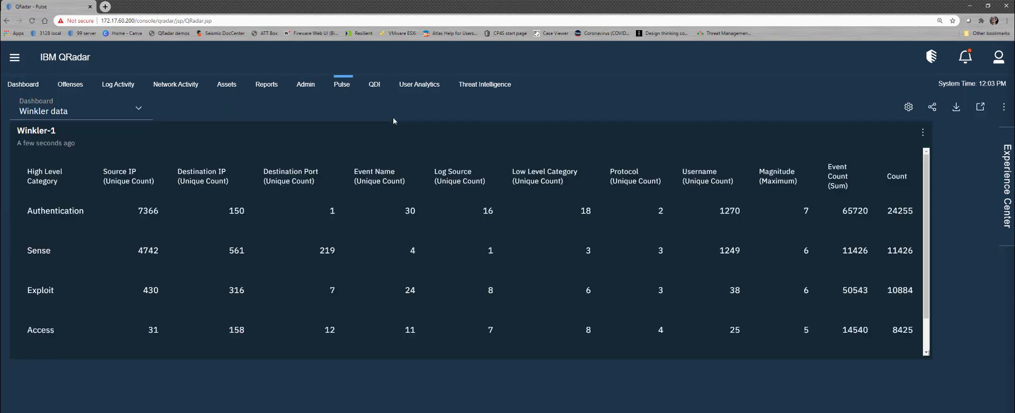